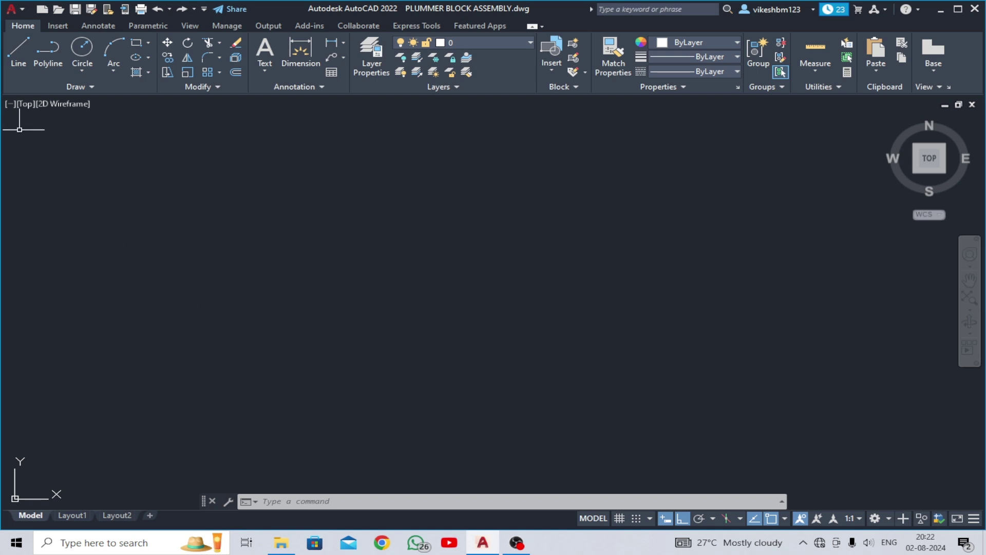
Switch the empty drawing to SW Isometric view and the 3D Modeling workspace
{"action": "left_click", "coordinate": [23, 104]}
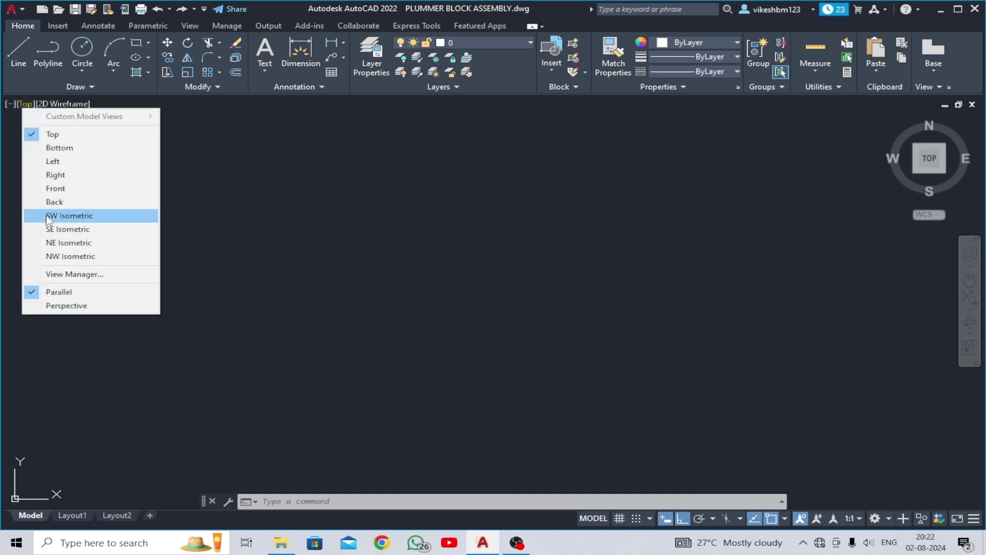
{"action": "left_click", "coordinate": [49, 216]}
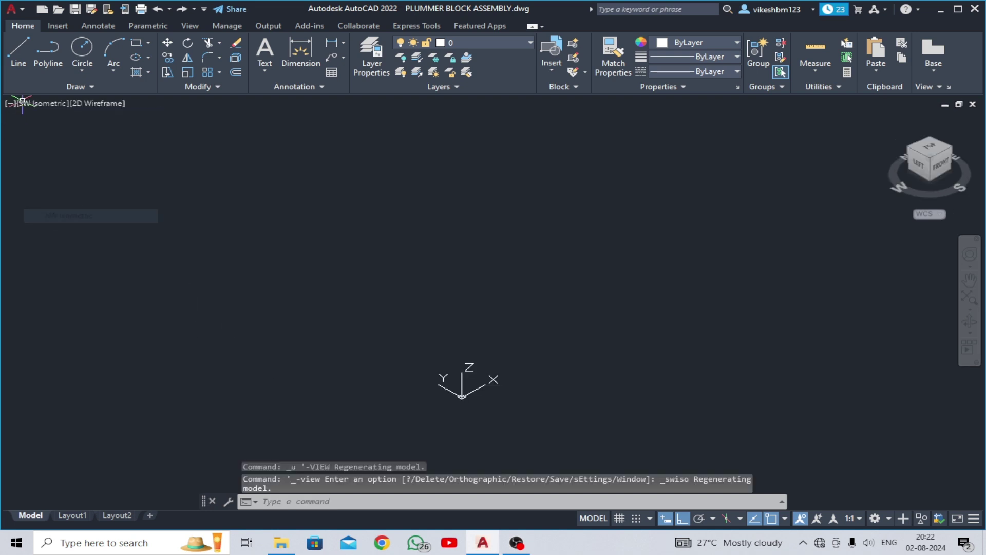
{"action": "left_click", "coordinate": [887, 519]}
{"action": "left_click", "coordinate": [892, 440]}
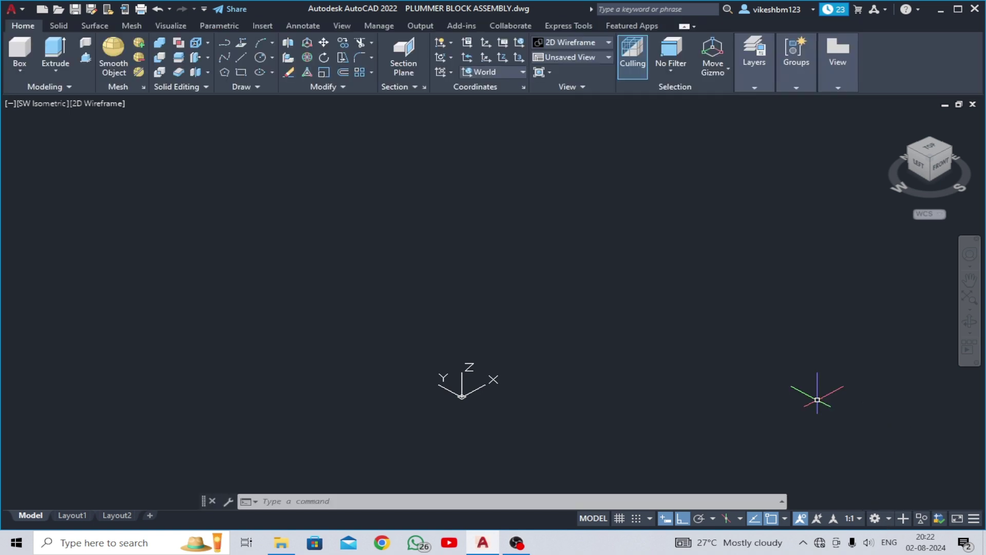
From Recent Blocks, insert the Body block and place the Cap. block beside it
{"action": "left_click", "coordinate": [263, 26]}
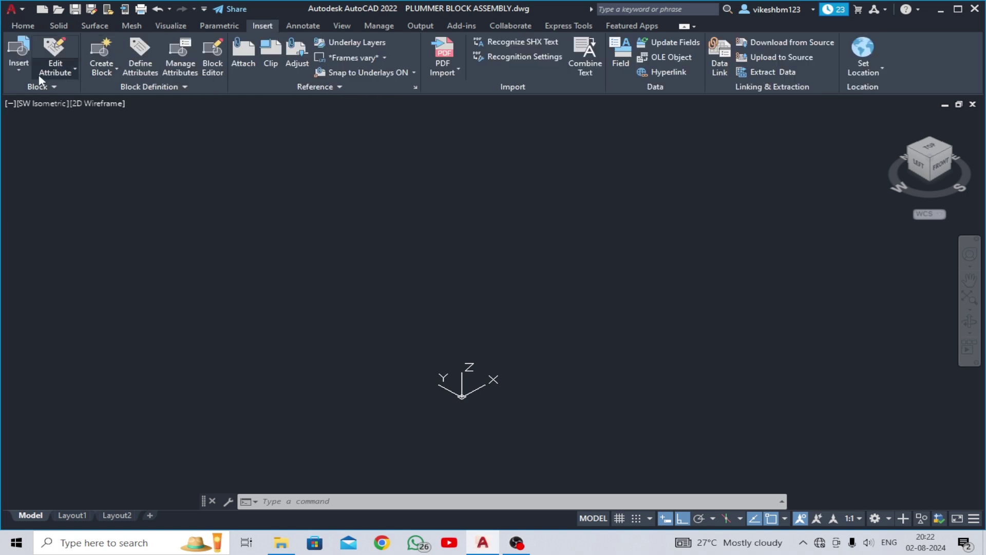
{"action": "left_click", "coordinate": [14, 75]}
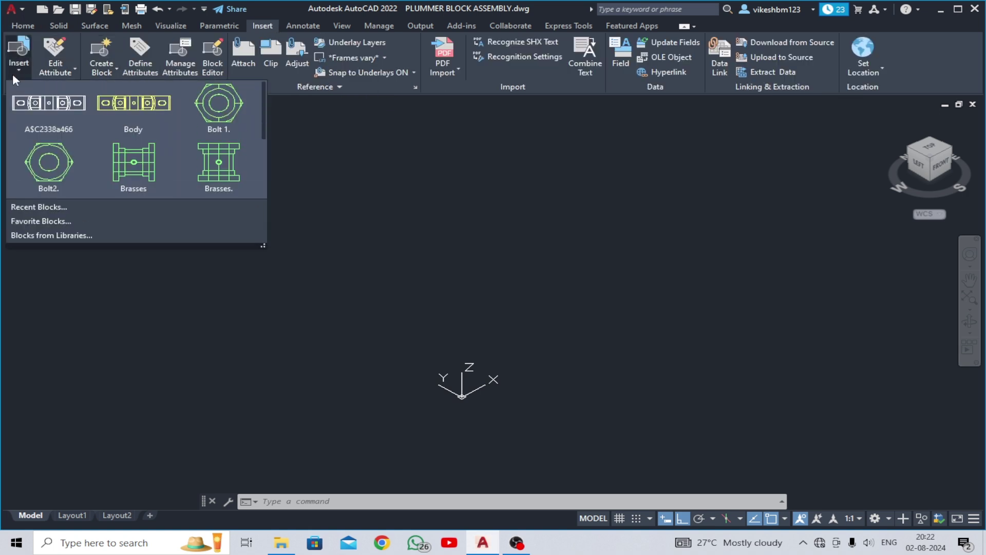
{"action": "left_click", "coordinate": [29, 208]}
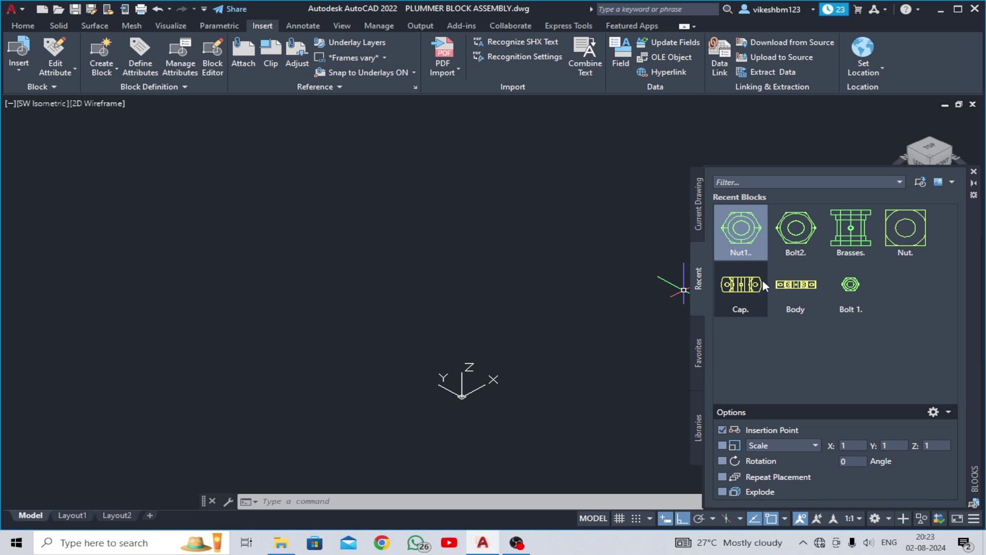
{"action": "left_click", "coordinate": [789, 287]}
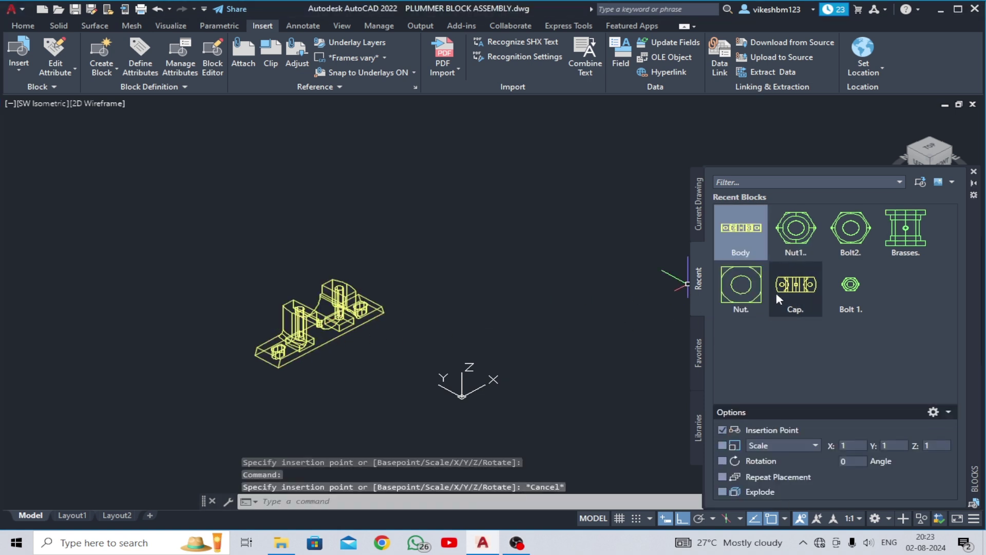
{"action": "left_click", "coordinate": [776, 291]}
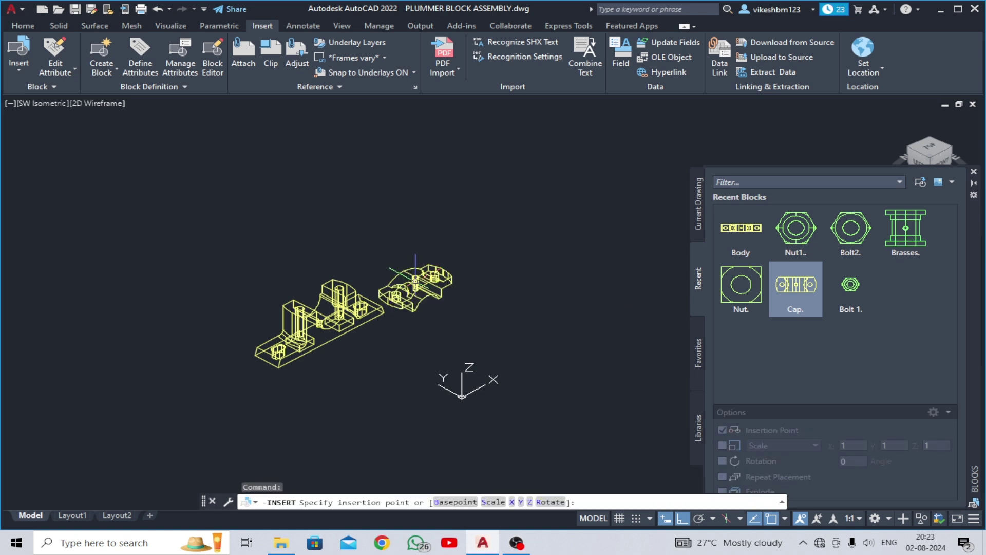
{"action": "left_click", "coordinate": [415, 279]}
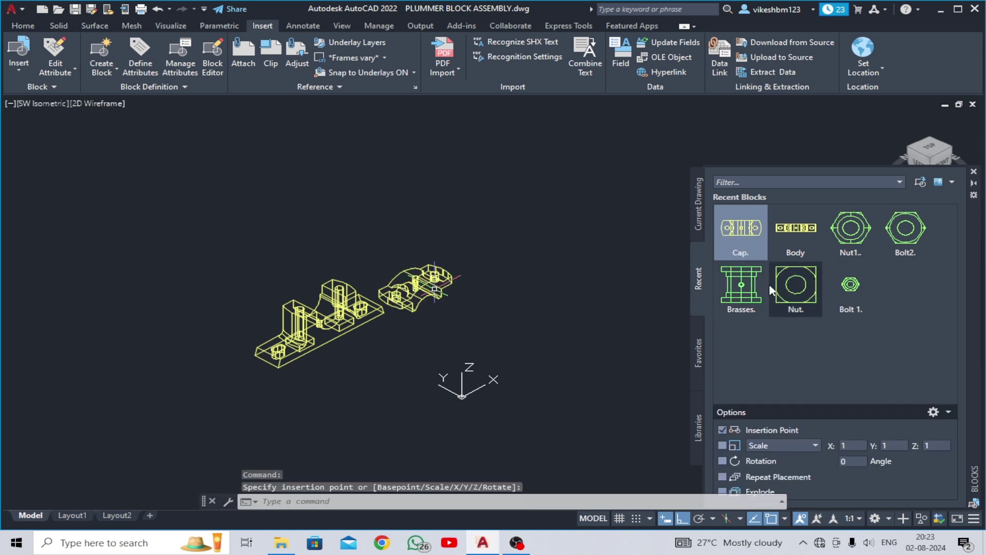
Insert the Brasses. bush, Bolt 1, Nut1 and Bolt2 blocks, placed below and beside the body
{"action": "left_click", "coordinate": [741, 286]}
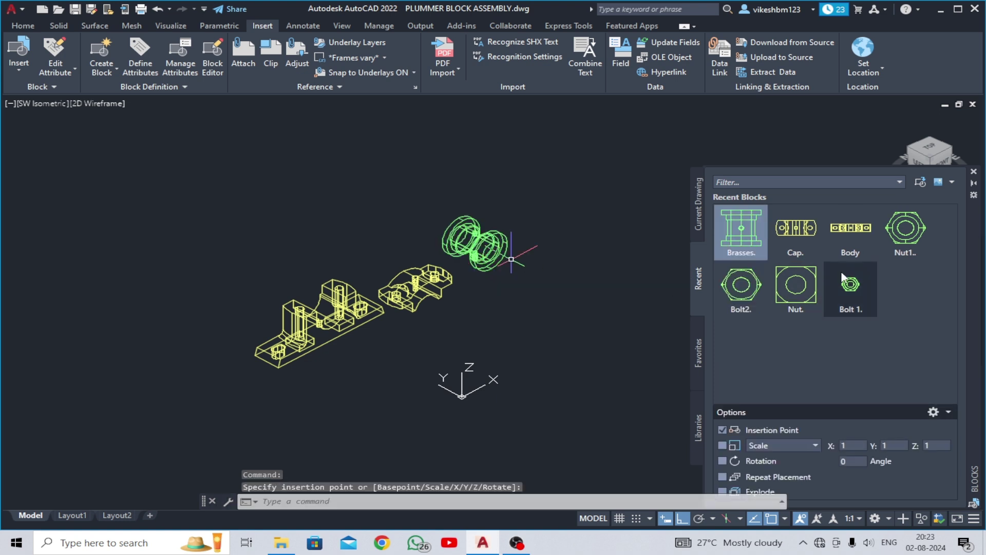
{"action": "left_click", "coordinate": [795, 286]}
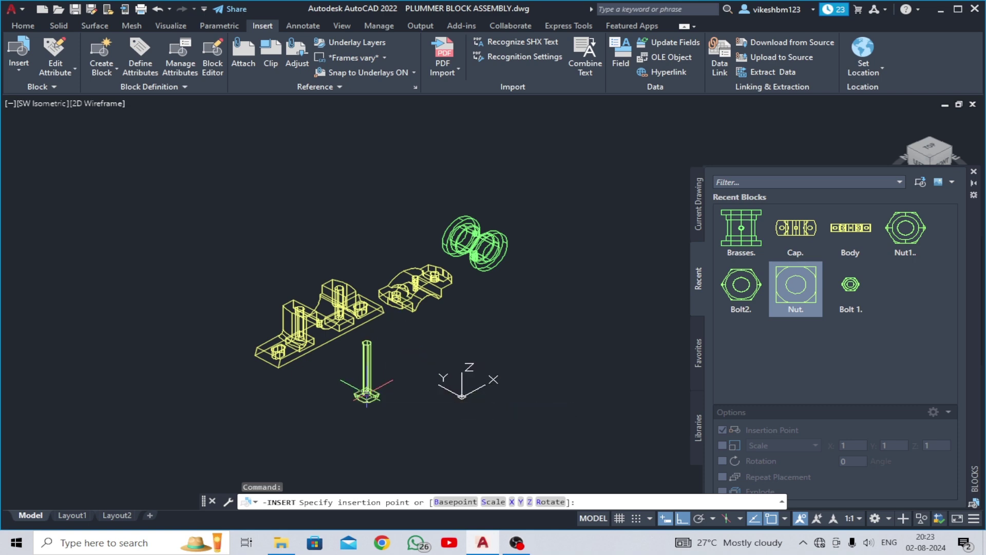
{"action": "left_click", "coordinate": [366, 395]}
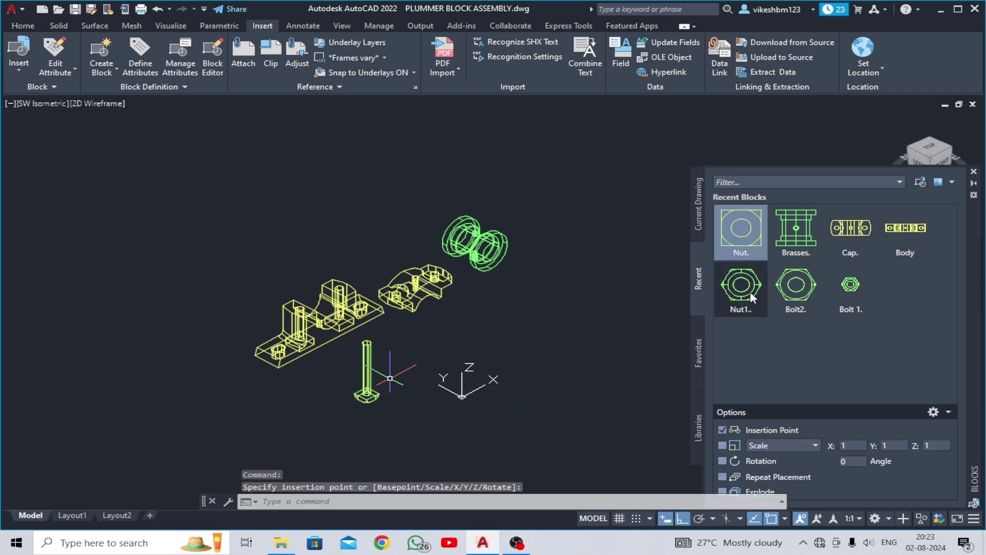
{"action": "left_click", "coordinate": [752, 298]}
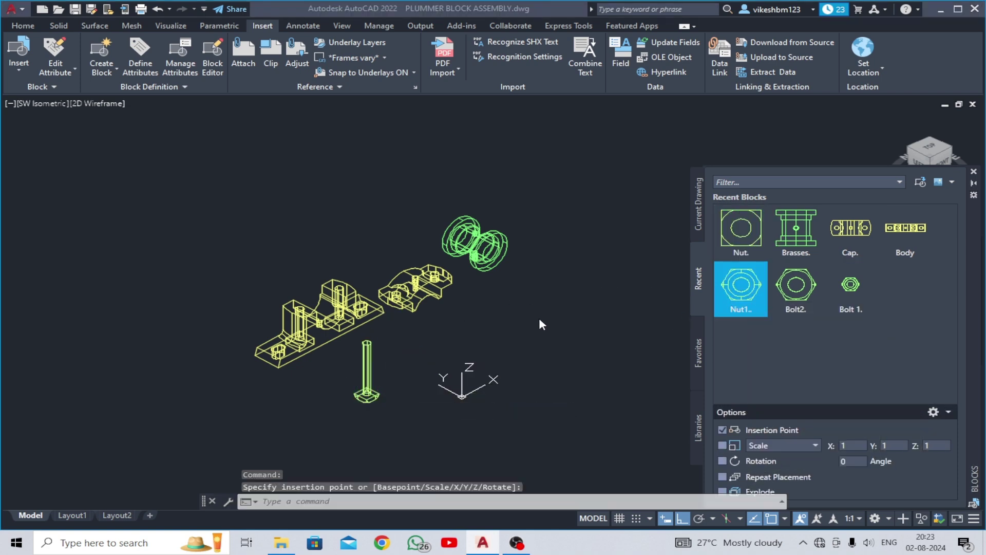
{"action": "left_click", "coordinate": [413, 352]}
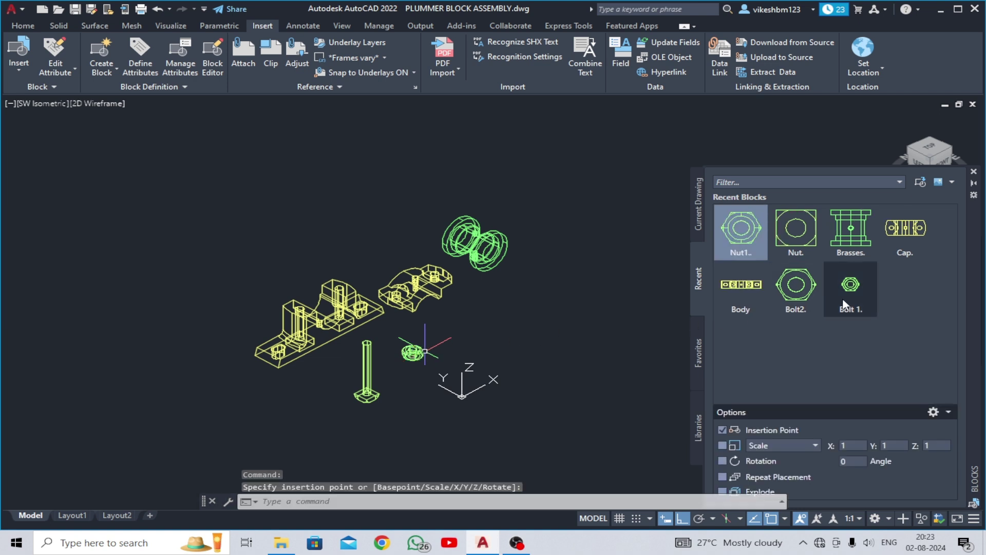
{"action": "left_click", "coordinate": [803, 299]}
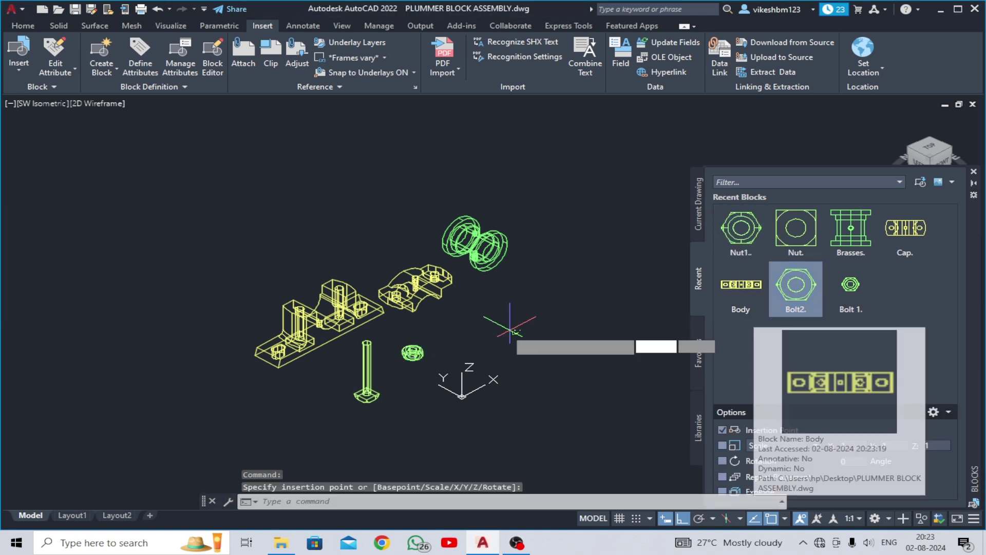
{"action": "left_click", "coordinate": [460, 331]}
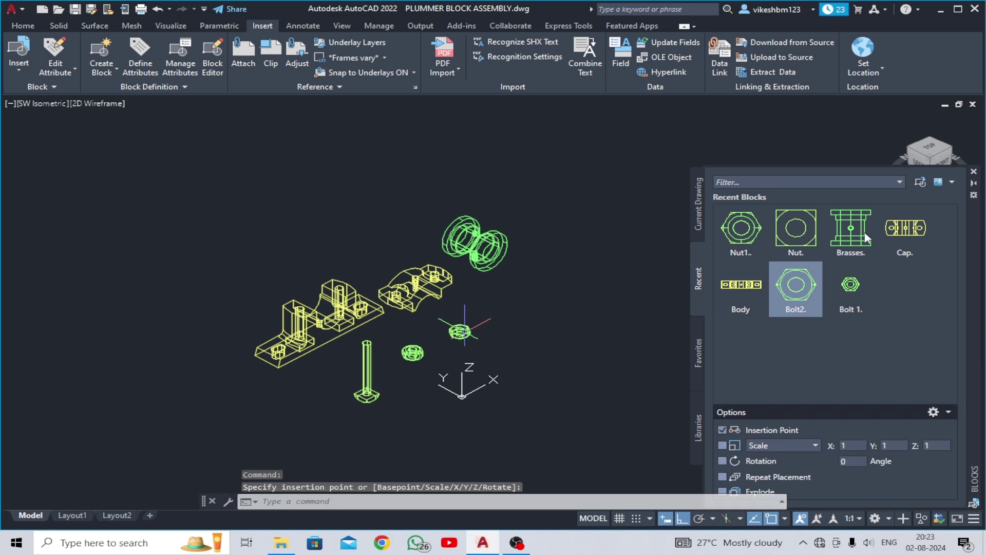
Close the Blocks palette and zoom and pan so all parts are in view
{"action": "left_click", "coordinate": [974, 176]}
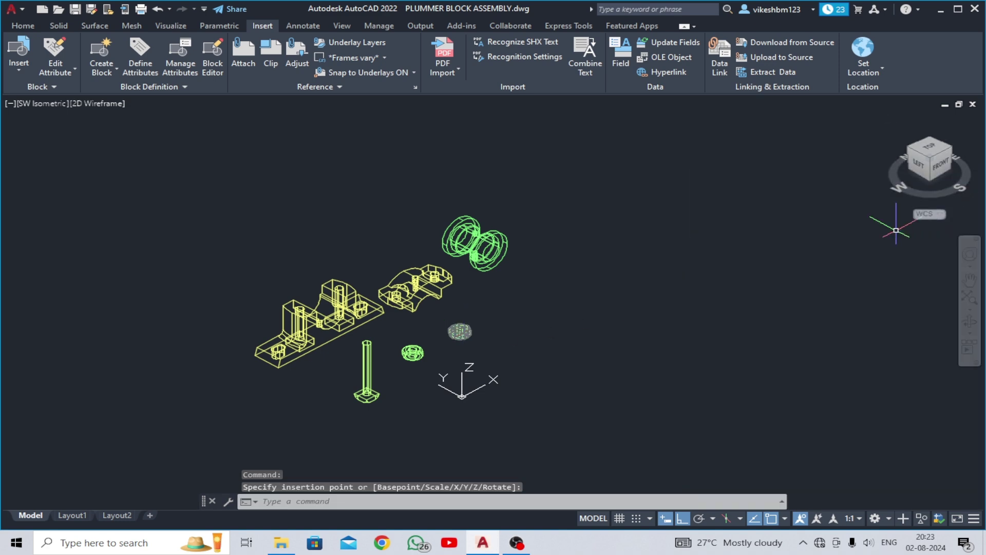
{"action": "scroll", "coordinate": [494, 336], "scroll_direction": "up", "scroll_amount": 2}
{"action": "scroll", "coordinate": [508, 324], "scroll_direction": "up", "scroll_amount": 2}
{"action": "scroll", "coordinate": [534, 303], "scroll_direction": "up", "scroll_amount": 2}
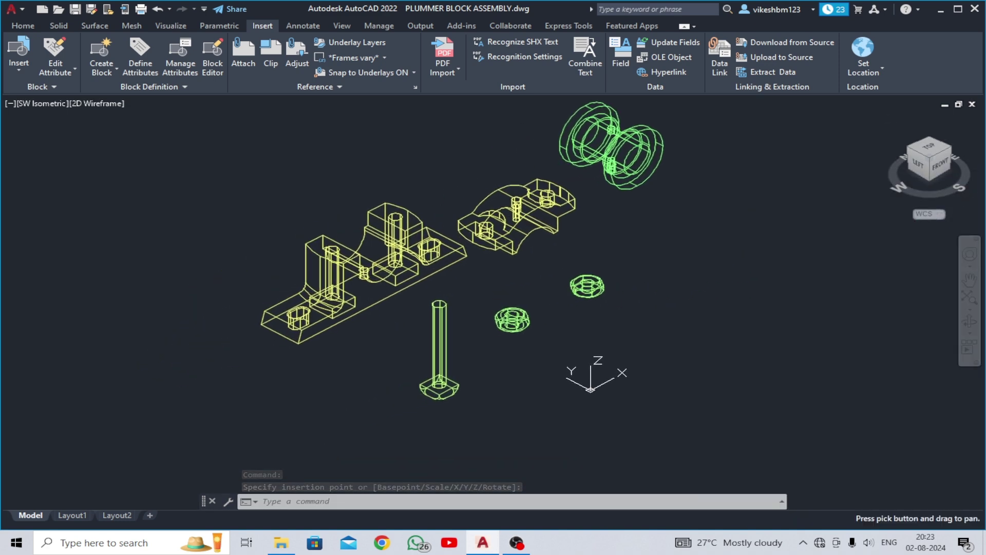
{"action": "scroll", "coordinate": [555, 288], "scroll_direction": "up", "scroll_amount": 2}
{"action": "middle_click_drag", "start_coordinate": [555, 288], "coordinate": [520, 328]}
{"action": "scroll", "coordinate": [532, 272], "scroll_direction": "down", "scroll_amount": 1}
{"action": "scroll", "coordinate": [530, 252], "scroll_direction": "down", "scroll_amount": 1}
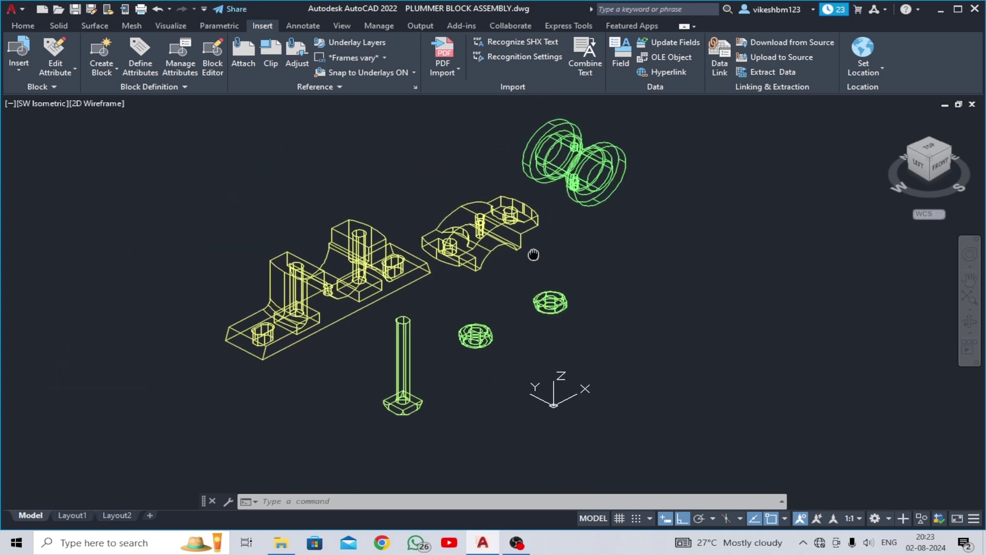
{"action": "scroll", "coordinate": [526, 234], "scroll_direction": "down", "scroll_amount": 1}
{"action": "scroll", "coordinate": [592, 209], "scroll_direction": "up", "scroll_amount": 6}
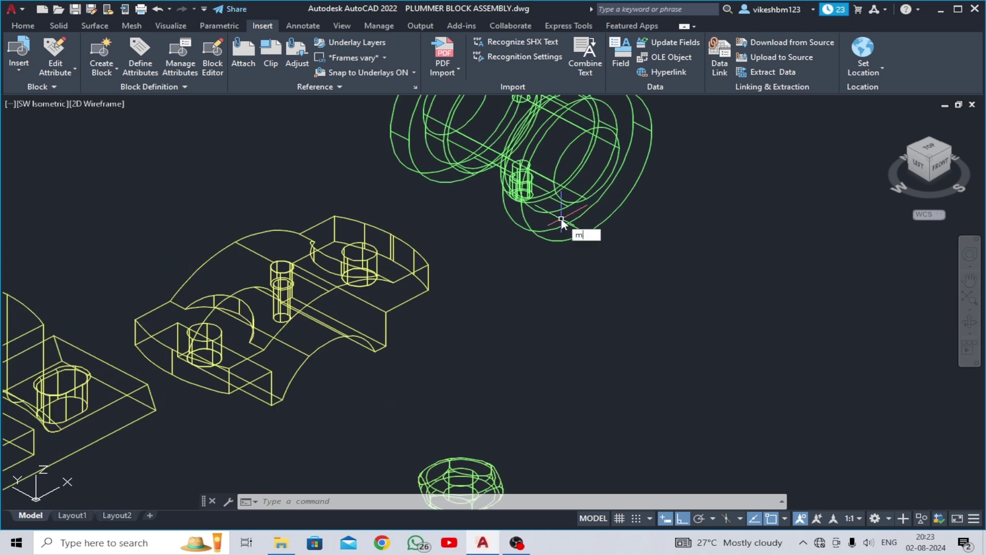
Start moving the brasses bush with M, picking its reference point
{"action": "type", "text": "m"}
{"action": "key", "text": "Return"}
{"action": "left_click", "coordinate": [574, 222]}
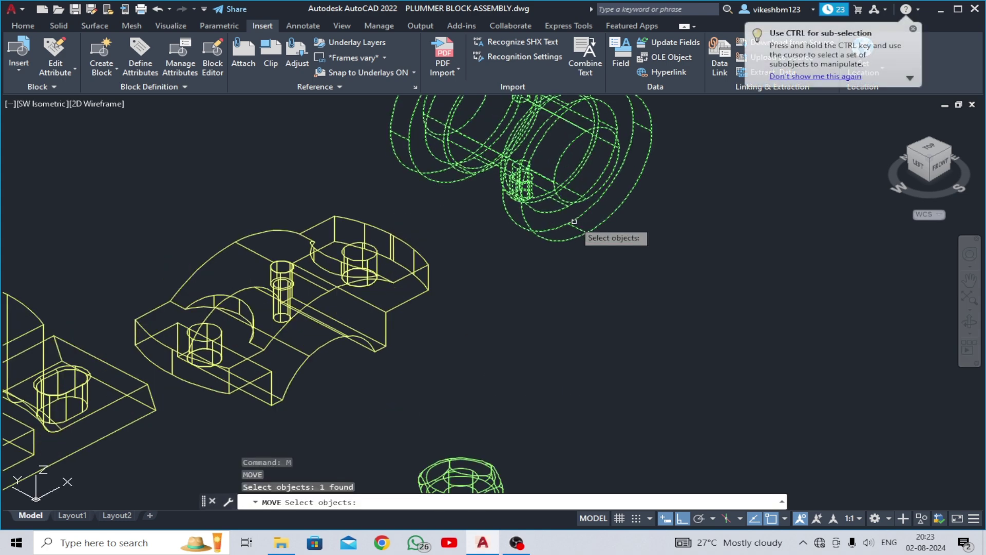
{"action": "key", "text": "Return"}
{"action": "scroll", "coordinate": [580, 220], "scroll_direction": "up", "scroll_amount": 3}
{"action": "scroll", "coordinate": [507, 214], "scroll_direction": "up", "scroll_amount": 2}
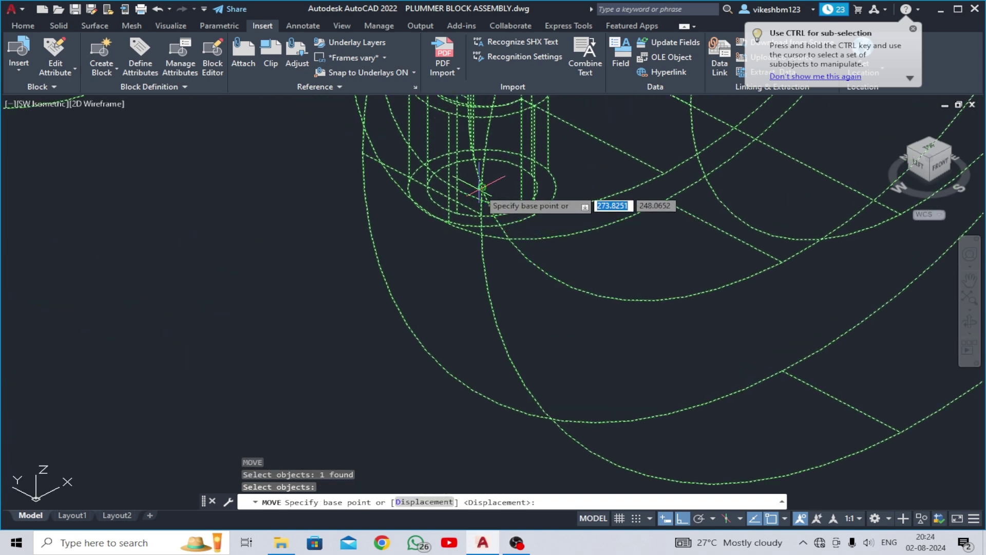
{"action": "left_click", "coordinate": [482, 187]}
Seat the bush into the body's bearing housing and re-frame all parts
{"action": "scroll", "coordinate": [506, 209], "scroll_direction": "down", "scroll_amount": 2}
{"action": "scroll", "coordinate": [488, 242], "scroll_direction": "down", "scroll_amount": 2}
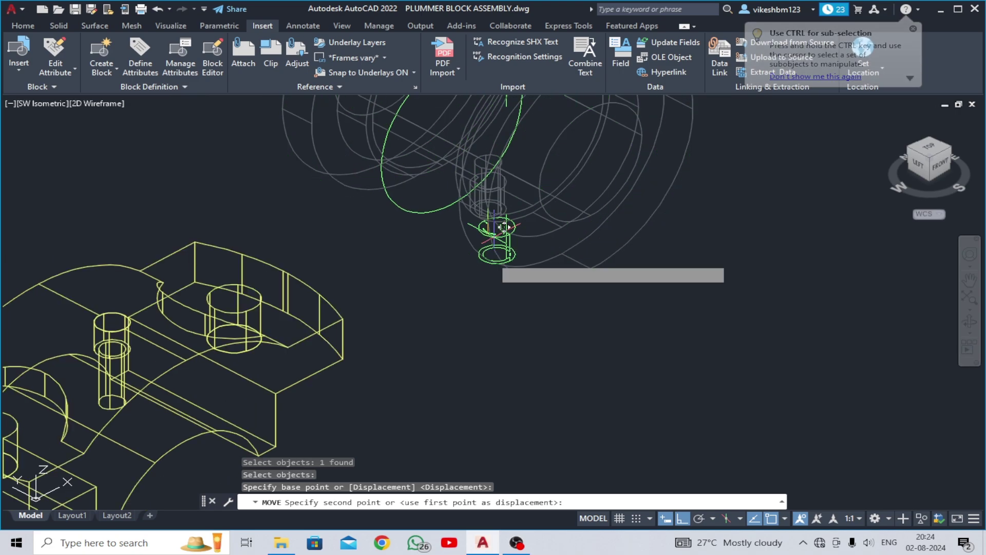
{"action": "scroll", "coordinate": [487, 266], "scroll_direction": "down", "scroll_amount": 2}
{"action": "scroll", "coordinate": [488, 266], "scroll_direction": "up", "scroll_amount": 3}
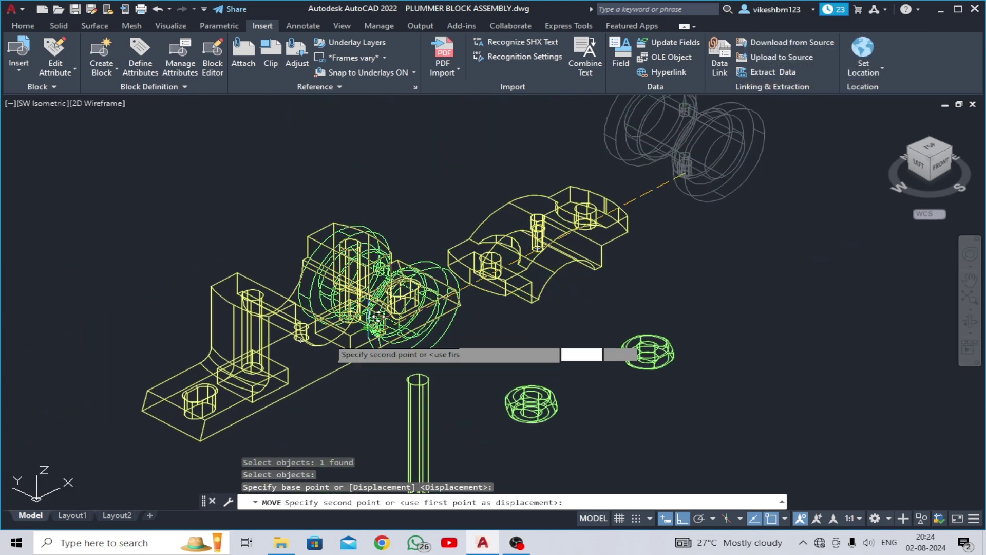
{"action": "scroll", "coordinate": [303, 336], "scroll_direction": "up", "scroll_amount": 3}
{"action": "scroll", "coordinate": [296, 313], "scroll_direction": "down", "scroll_amount": 1}
{"action": "scroll", "coordinate": [300, 308], "scroll_direction": "up", "scroll_amount": 2}
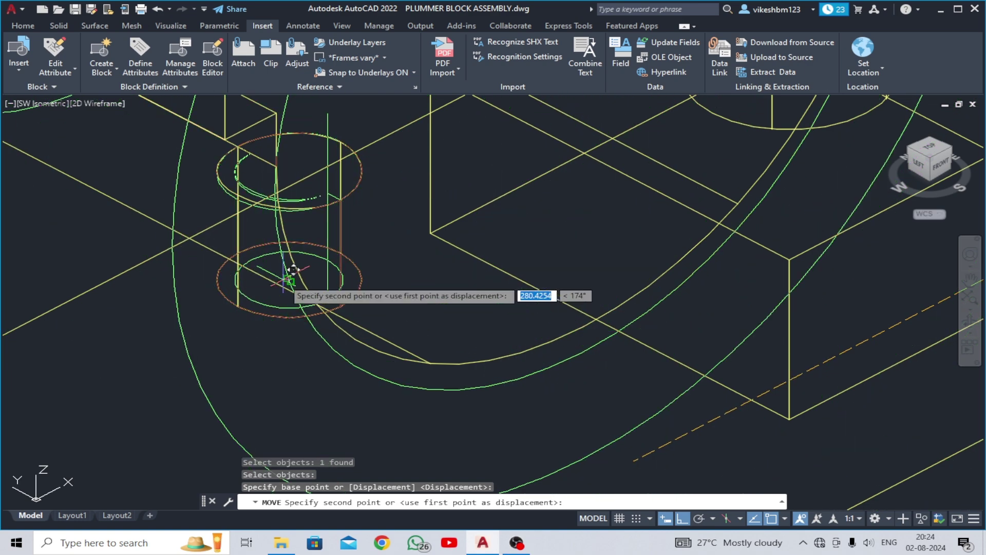
{"action": "left_click", "coordinate": [299, 268]}
{"action": "scroll", "coordinate": [300, 268], "scroll_direction": "down", "scroll_amount": 2}
{"action": "scroll", "coordinate": [399, 343], "scroll_direction": "down", "scroll_amount": 2}
{"action": "scroll", "coordinate": [399, 343], "scroll_direction": "down", "scroll_amount": 2}
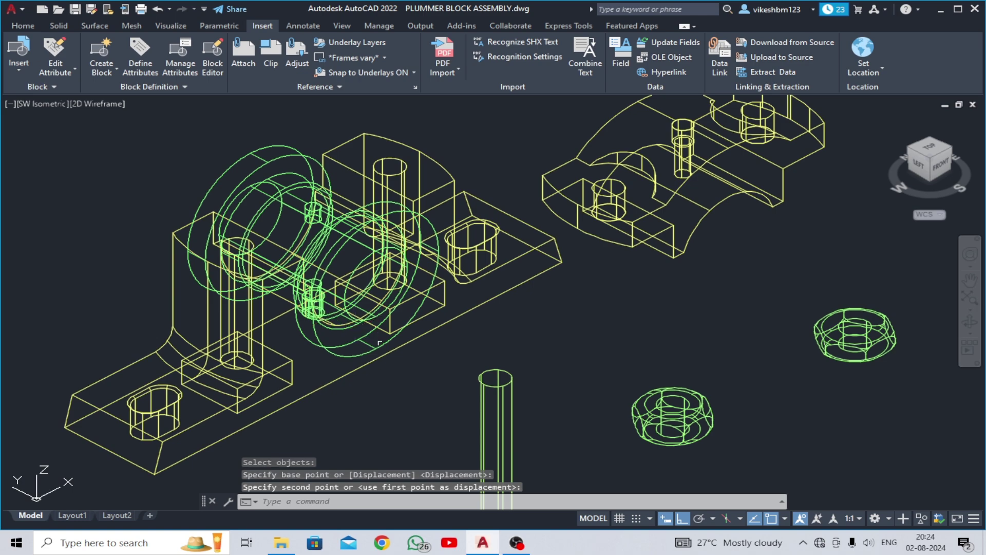
{"action": "middle_click_drag", "start_coordinate": [400, 343], "coordinate": [393, 325]}
{"action": "scroll", "coordinate": [409, 233], "scroll_direction": "up", "scroll_amount": 2}
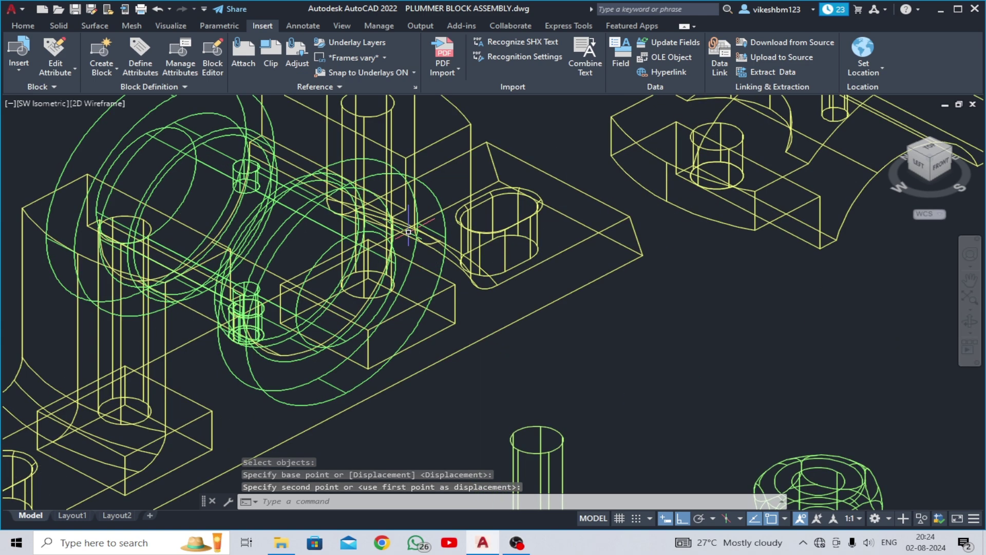
{"action": "scroll", "coordinate": [408, 234], "scroll_direction": "up", "scroll_amount": 1}
{"action": "scroll", "coordinate": [469, 325], "scroll_direction": "down", "scroll_amount": 4}
{"action": "middle_click_drag", "start_coordinate": [468, 325], "coordinate": [511, 317]}
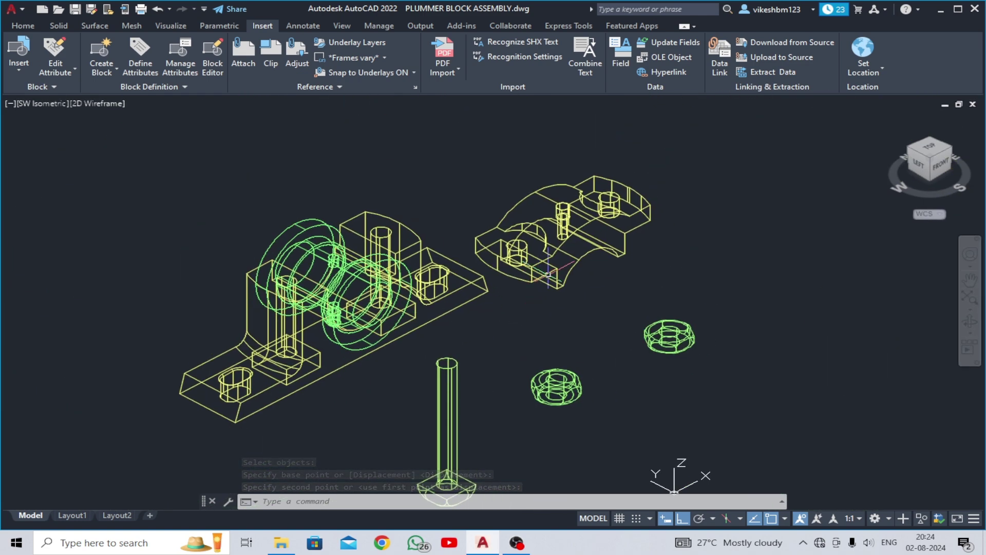
{"action": "type", "text": "m"}
Move the cap by its lower corner onto the matching corner on top of the body
{"action": "key", "text": "Return"}
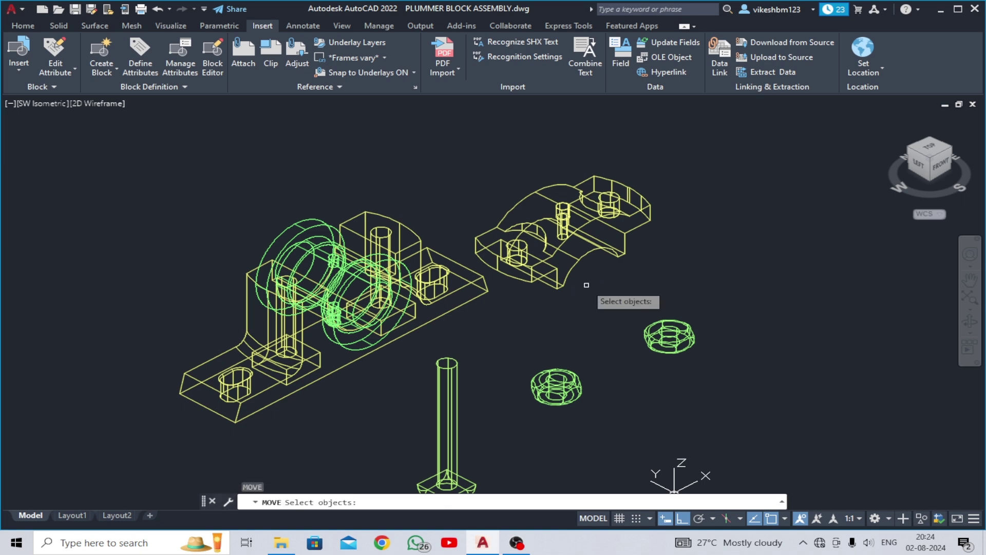
{"action": "left_click", "coordinate": [625, 250]}
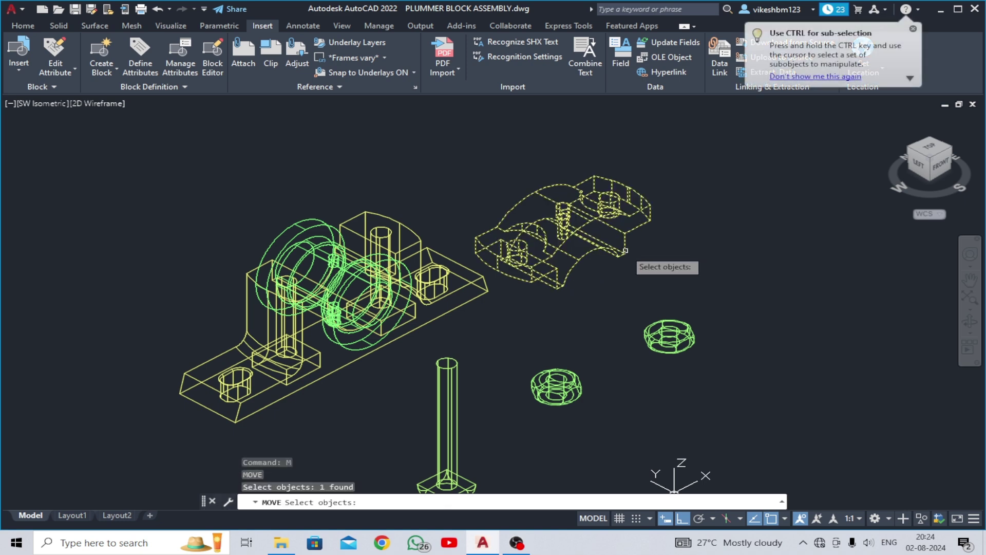
{"action": "key", "text": "Return"}
{"action": "scroll", "coordinate": [624, 253], "scroll_direction": "up", "scroll_amount": 5}
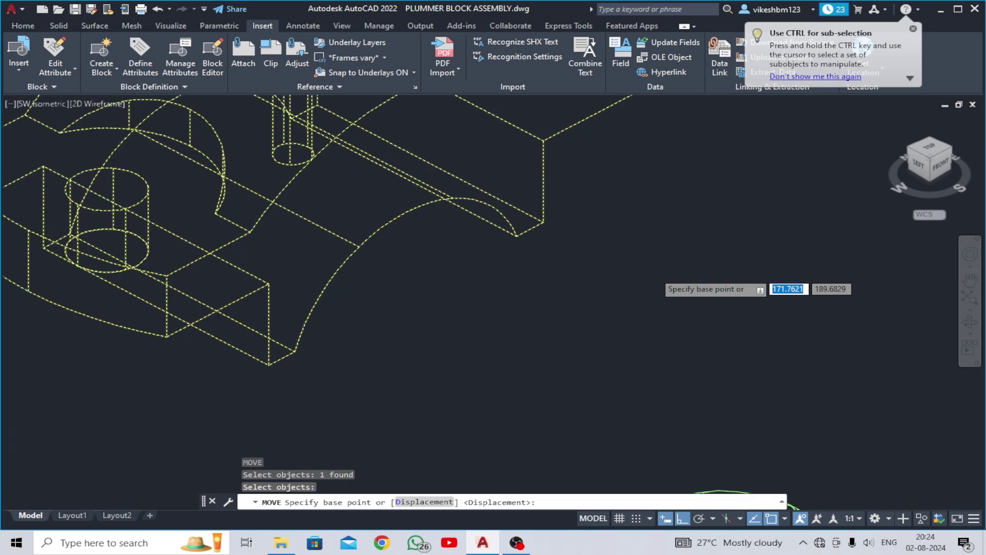
{"action": "scroll", "coordinate": [511, 220], "scroll_direction": "up", "scroll_amount": 3}
{"action": "left_click", "coordinate": [475, 192]}
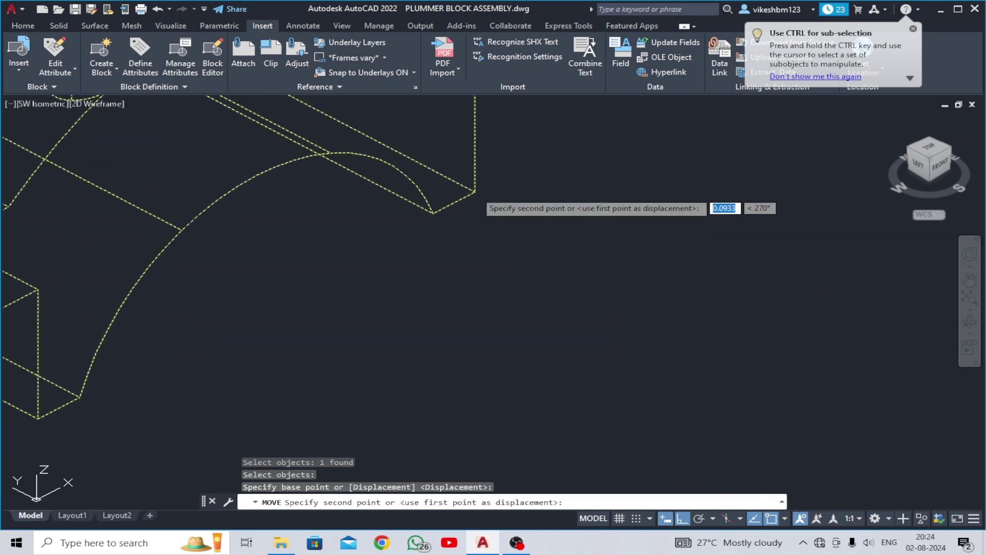
{"action": "scroll", "coordinate": [501, 220], "scroll_direction": "down", "scroll_amount": 3}
{"action": "scroll", "coordinate": [517, 264], "scroll_direction": "down", "scroll_amount": 3}
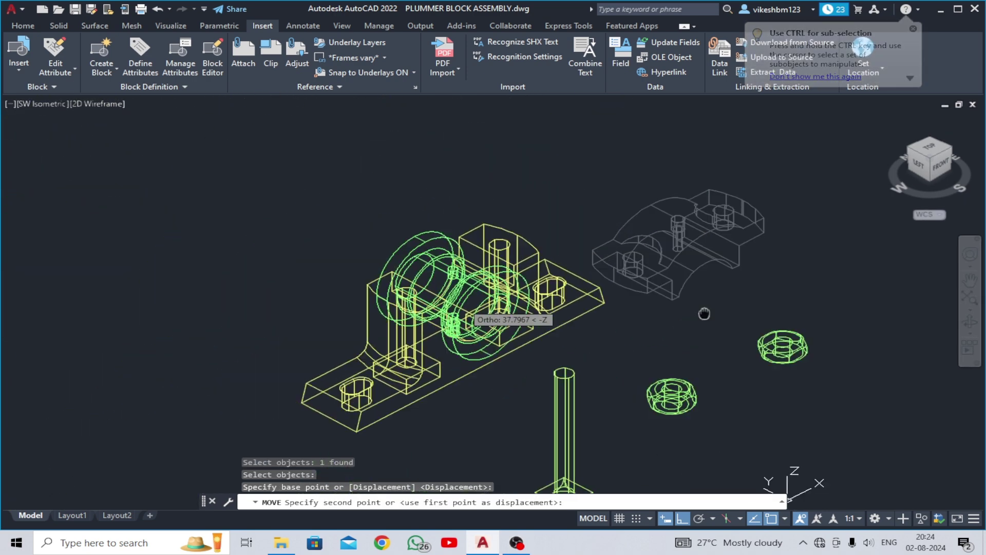
{"action": "scroll", "coordinate": [534, 303], "scroll_direction": "up", "scroll_amount": 4}
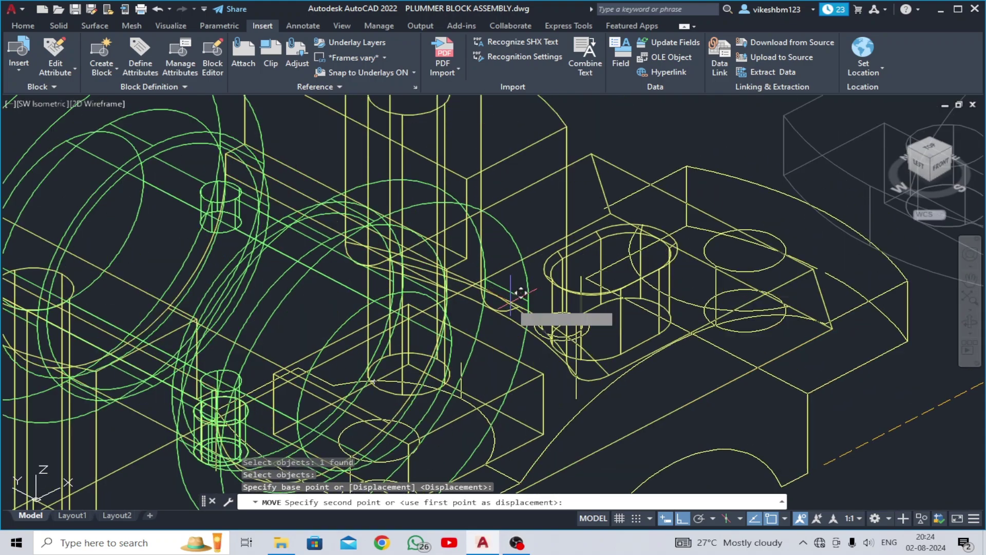
{"action": "scroll", "coordinate": [470, 246], "scroll_direction": "down", "scroll_amount": 2}
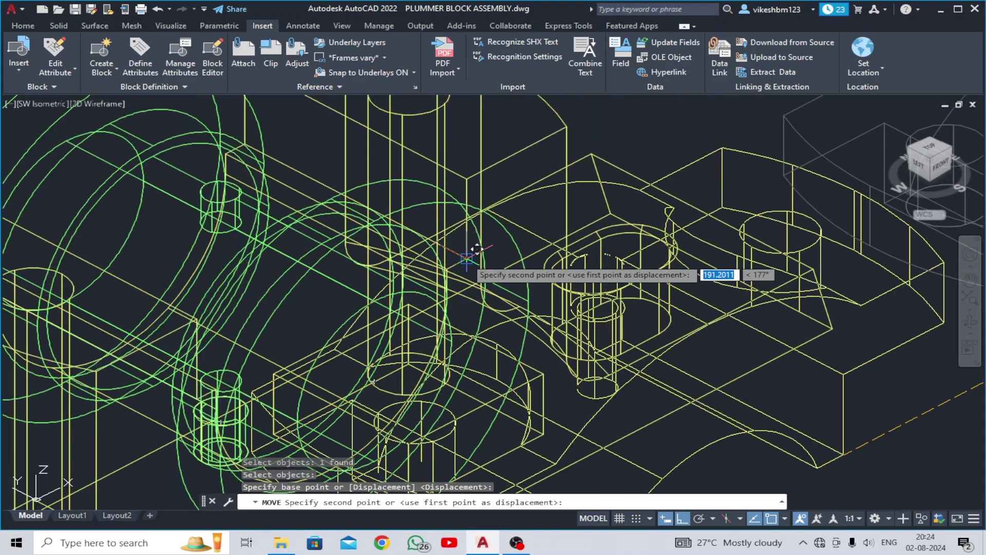
{"action": "left_click", "coordinate": [470, 247]}
{"action": "scroll", "coordinate": [478, 257], "scroll_direction": "down", "scroll_amount": 3}
{"action": "scroll", "coordinate": [498, 308], "scroll_direction": "down", "scroll_amount": 3}
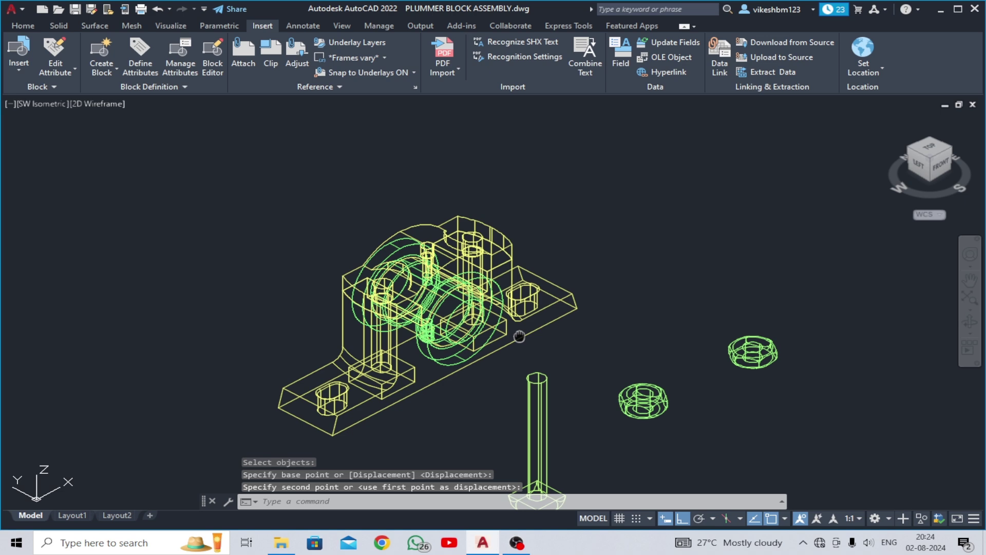
Window-select the bolt and start moving it from a base point at its head
{"action": "middle_click_drag", "start_coordinate": [518, 336], "coordinate": [505, 262]}
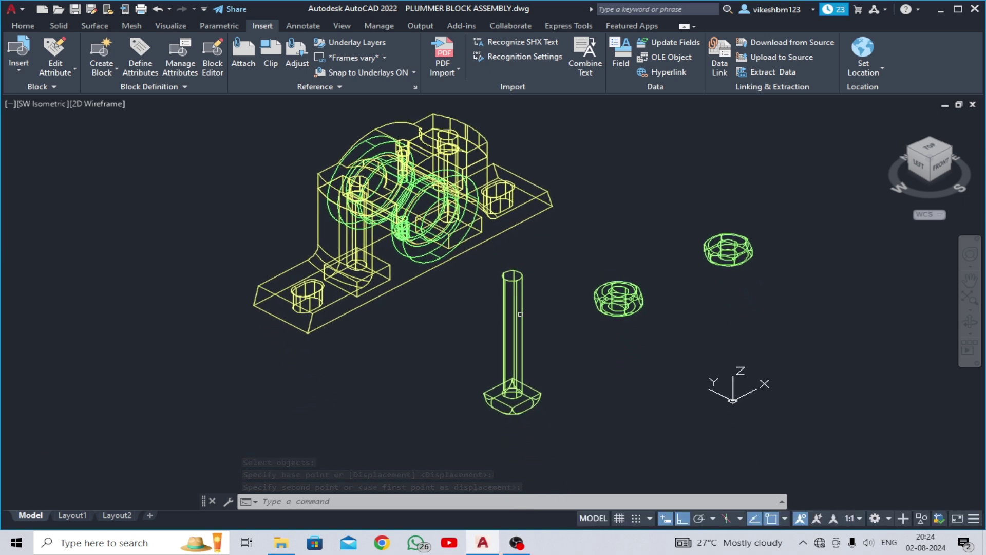
{"action": "left_click", "coordinate": [547, 370]}
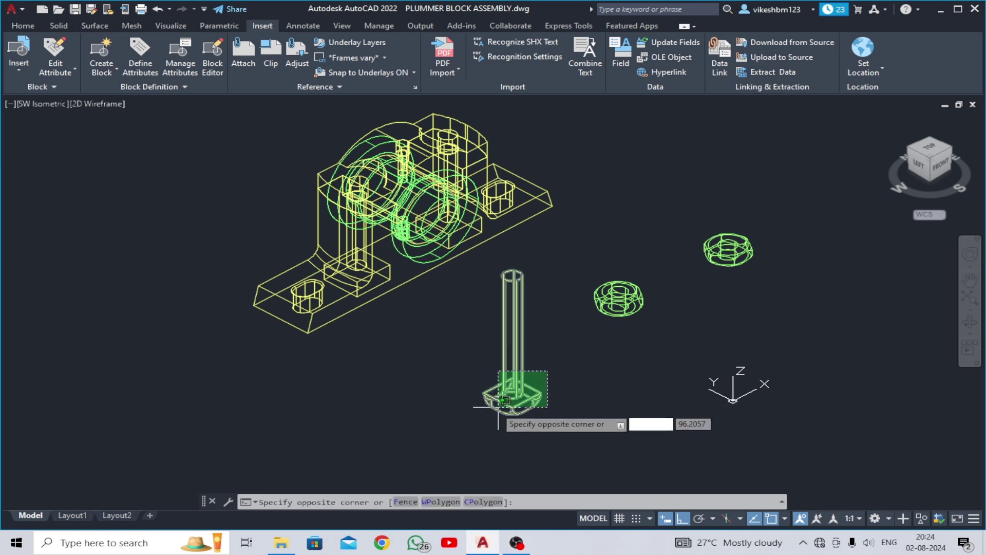
{"action": "left_click", "coordinate": [478, 414]}
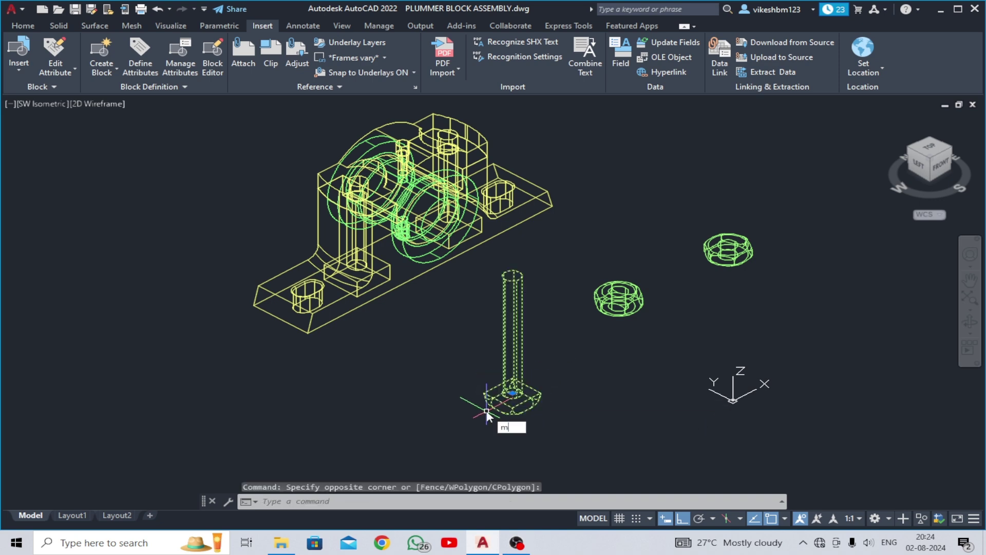
{"action": "type", "text": "m"}
{"action": "key", "text": "Return"}
{"action": "scroll", "coordinate": [516, 408], "scroll_direction": "up", "scroll_amount": 5}
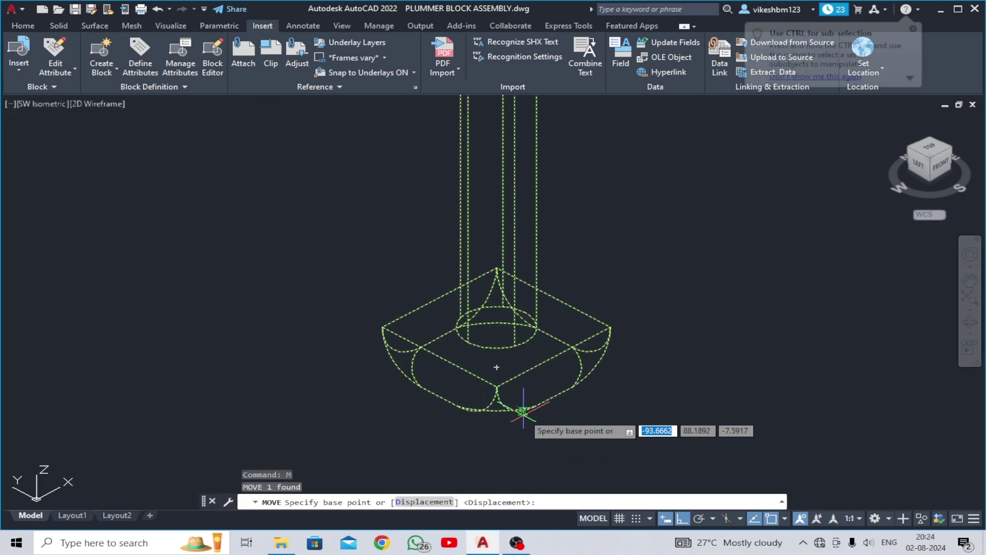
{"action": "left_click", "coordinate": [503, 365]}
Drop the bolt into the body's bolt hole and zoom to fit the assembly
{"action": "scroll", "coordinate": [506, 370], "scroll_direction": "down", "scroll_amount": 5}
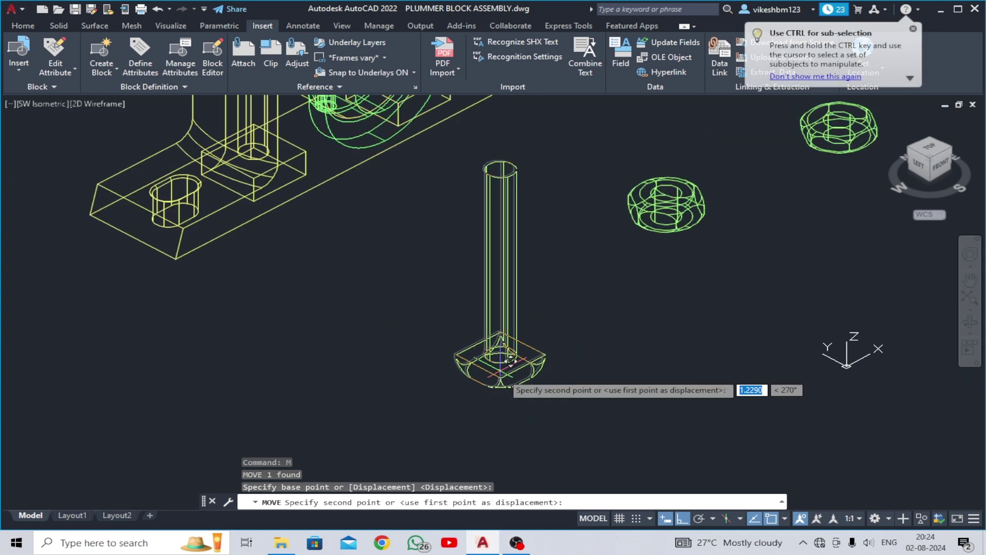
{"action": "scroll", "coordinate": [374, 247], "scroll_direction": "up", "scroll_amount": 3}
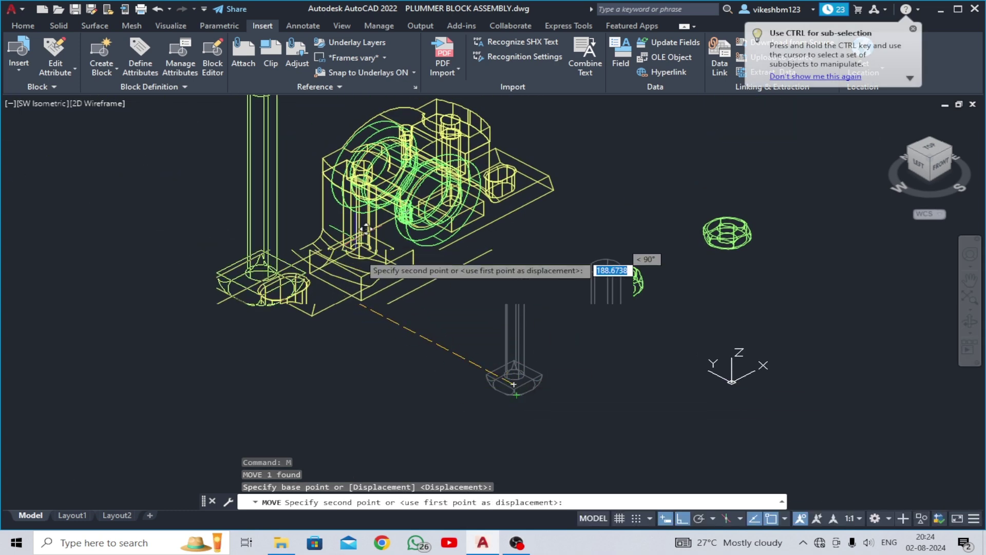
{"action": "scroll", "coordinate": [374, 259], "scroll_direction": "up", "scroll_amount": 5}
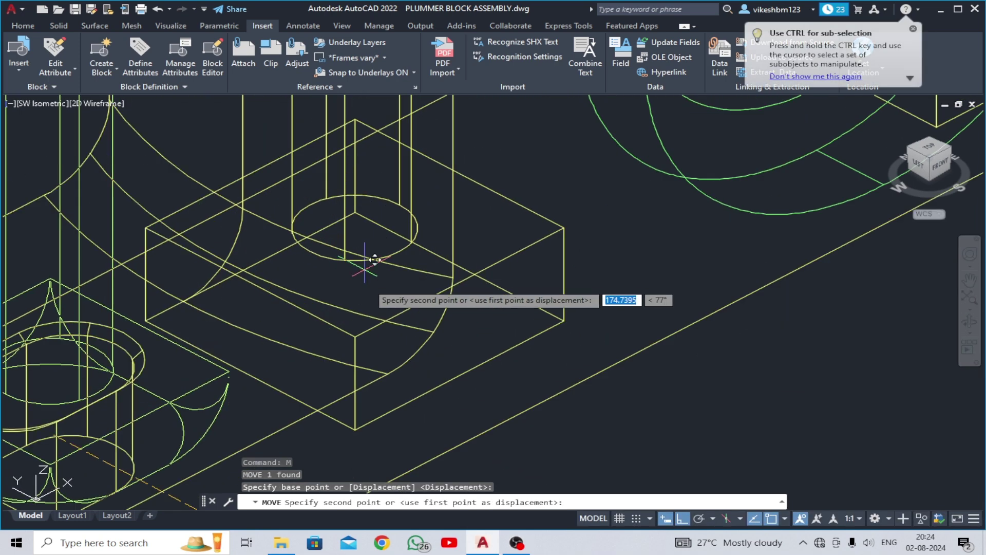
{"action": "left_click", "coordinate": [365, 219]}
{"action": "scroll", "coordinate": [437, 351], "scroll_direction": "down", "scroll_amount": 5}
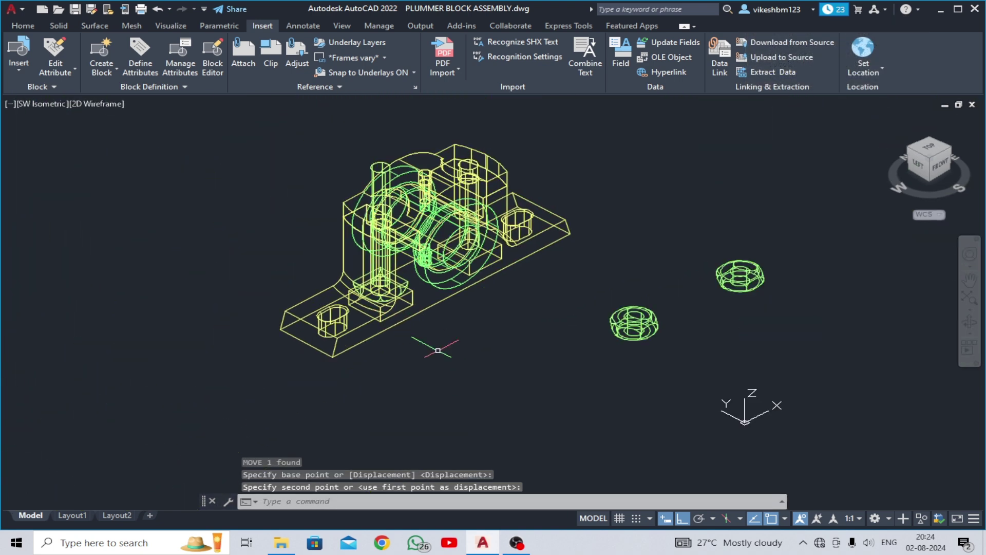
{"action": "middle_click_drag", "start_coordinate": [450, 359], "coordinate": [429, 361]}
{"action": "middle_click", "coordinate": [423, 358]}
{"action": "middle_click", "coordinate": [423, 358]}
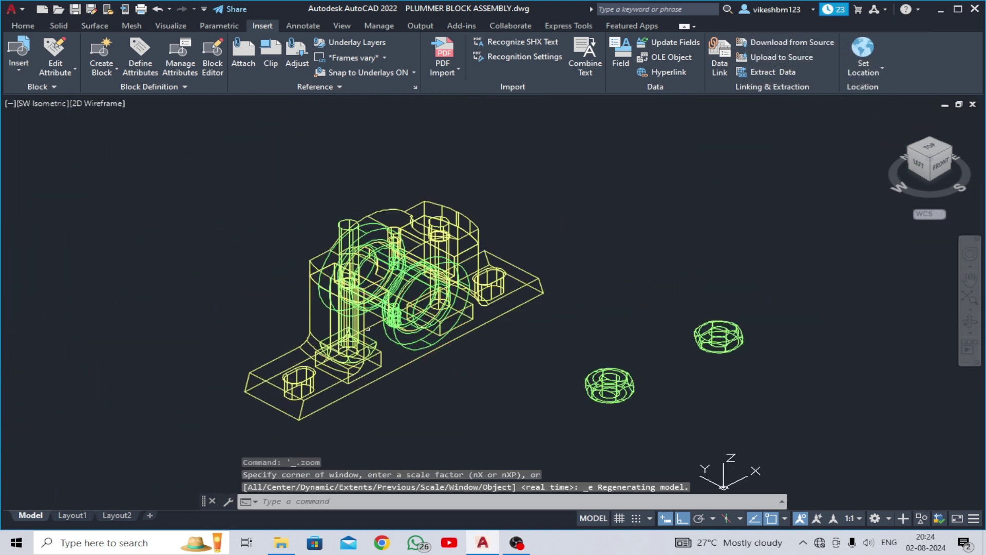
{"action": "middle_click_drag", "start_coordinate": [359, 347], "coordinate": [350, 325]}
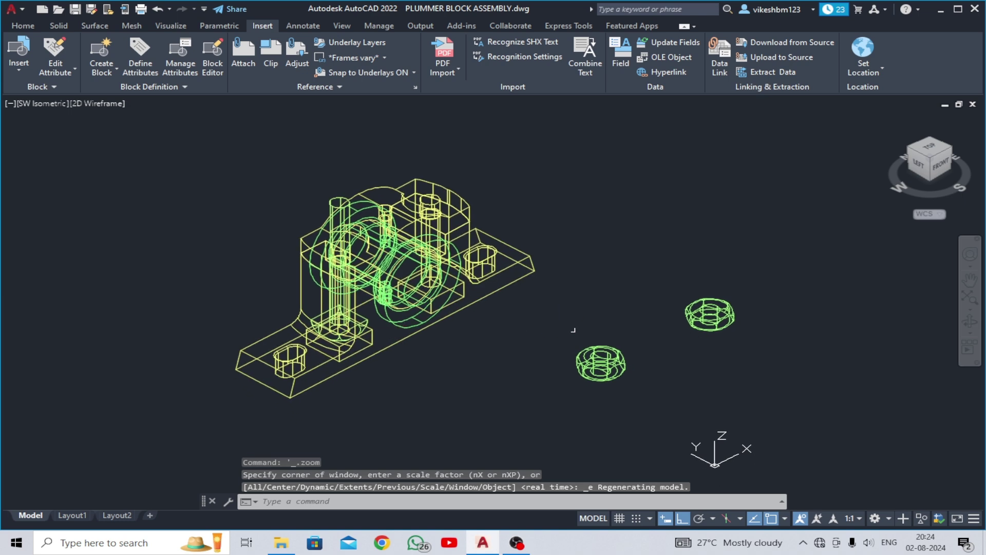
Switch to the Shaded with Edges visual style and move the first nut onto the bolt top
{"action": "left_click", "coordinate": [109, 106]}
{"action": "left_click", "coordinate": [151, 200]}
{"action": "type", "text": "m"}
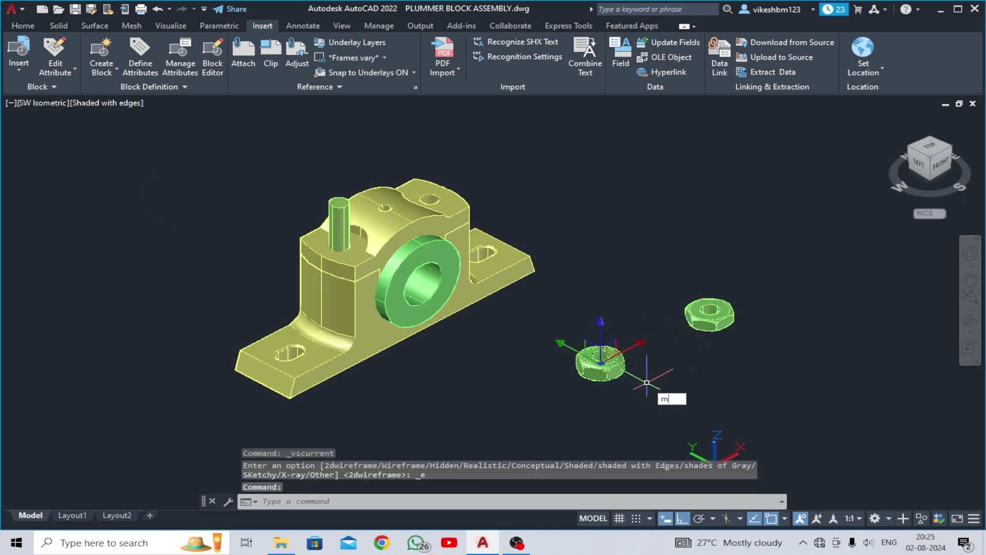
{"action": "key", "text": "Return"}
{"action": "scroll", "coordinate": [602, 374], "scroll_direction": "up", "scroll_amount": 3}
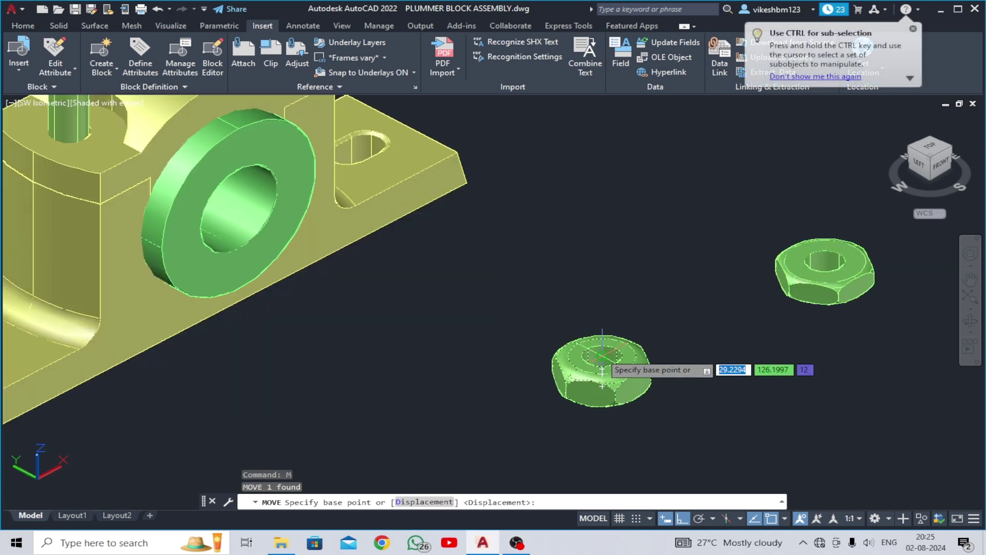
{"action": "left_click", "coordinate": [602, 371]}
{"action": "scroll", "coordinate": [601, 369], "scroll_direction": "down", "scroll_amount": 3}
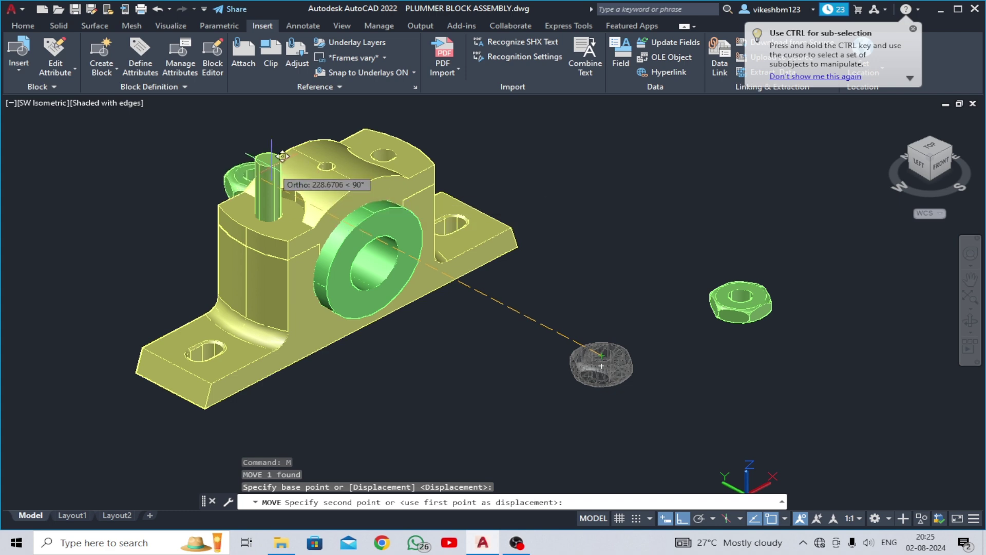
{"action": "scroll", "coordinate": [282, 156], "scroll_direction": "up", "scroll_amount": 3}
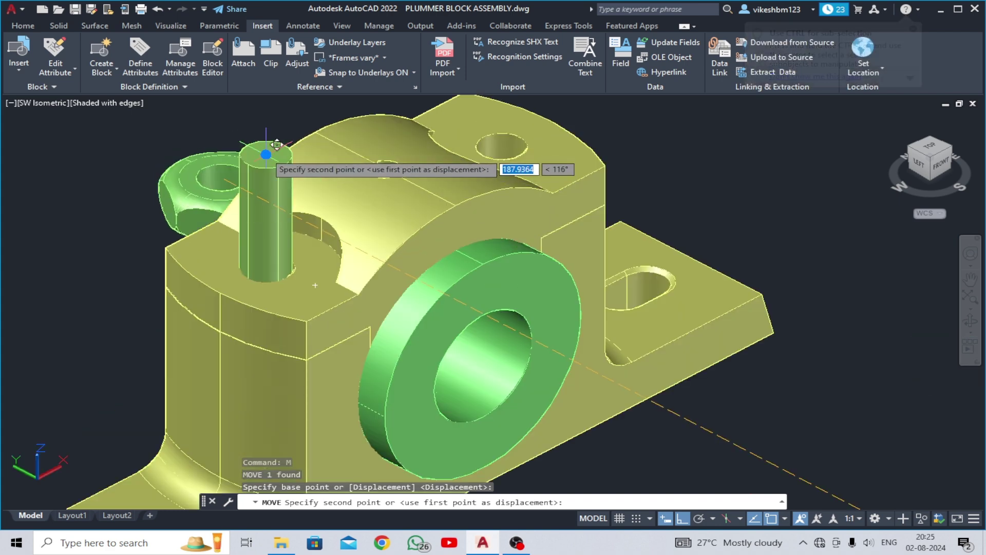
{"action": "left_click", "coordinate": [265, 153]}
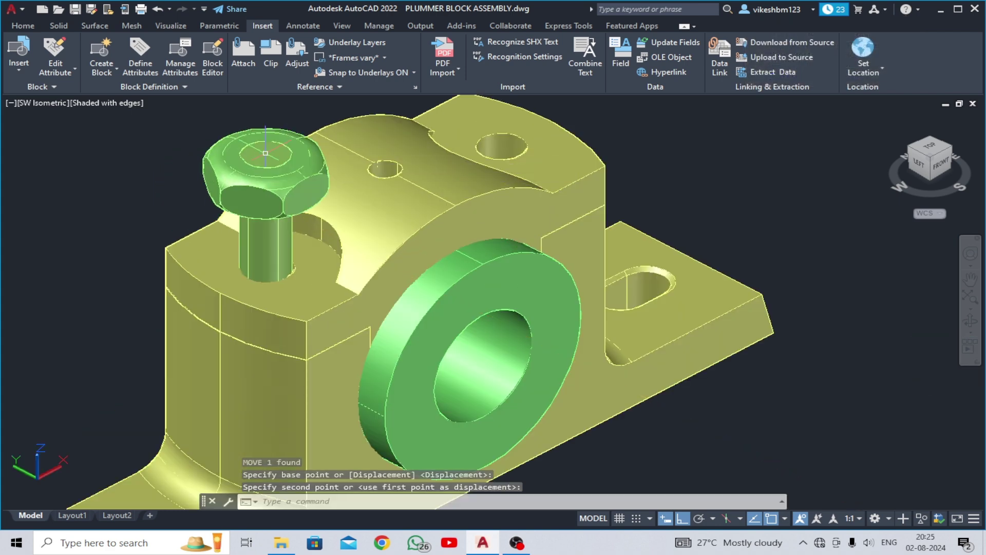
Lower the first nut down the bolt against the cap top
{"action": "left_click", "coordinate": [302, 191]}
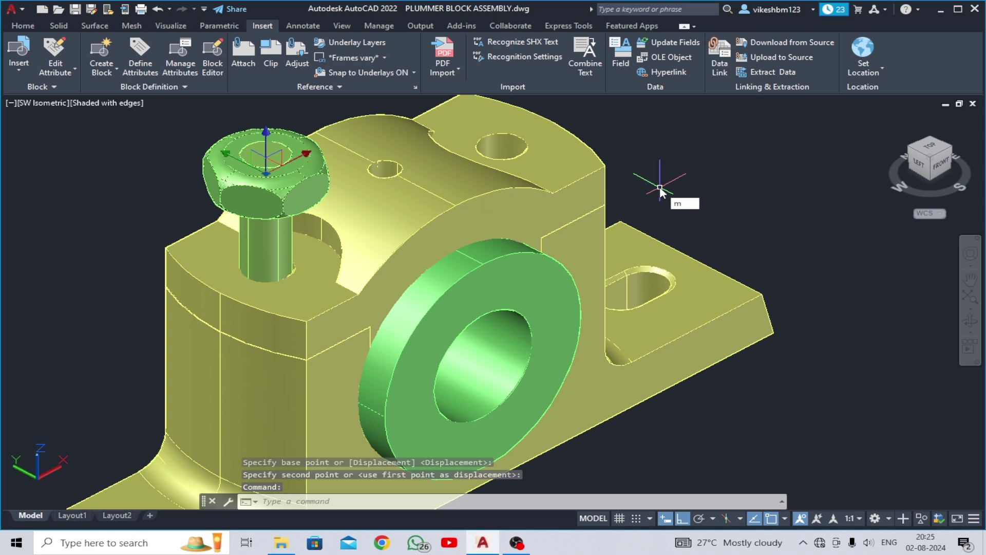
{"action": "key", "text": "Return"}
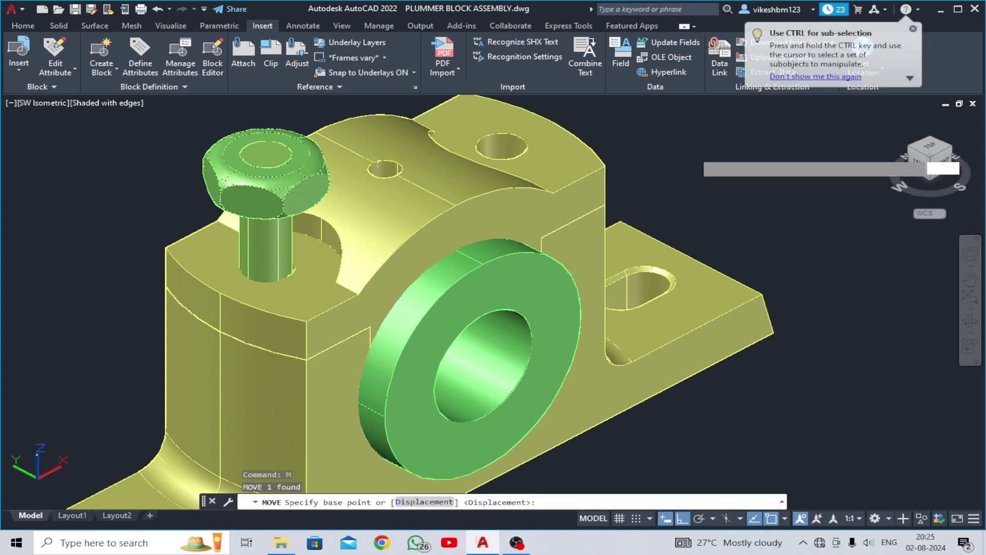
{"action": "left_click", "coordinate": [797, 148]}
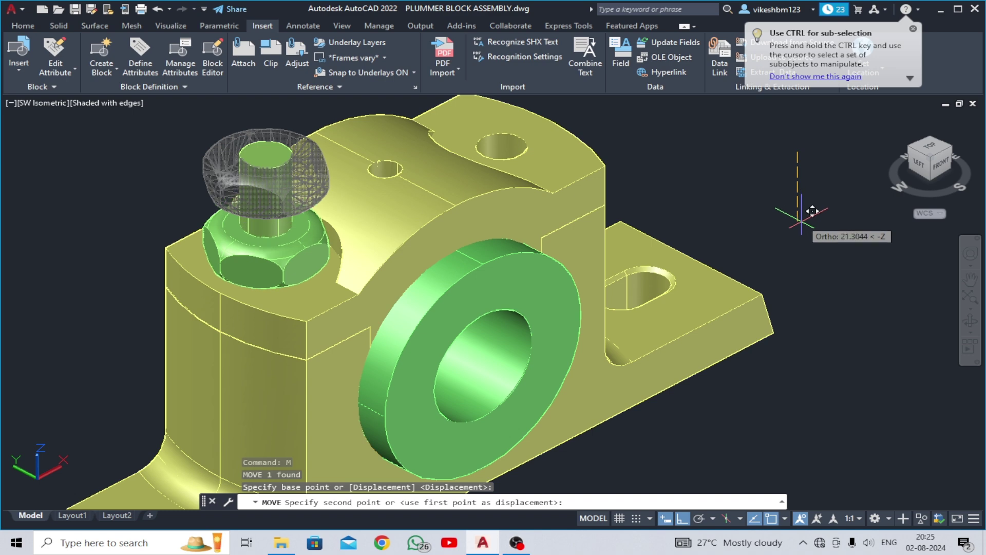
{"action": "left_click", "coordinate": [812, 211]}
{"action": "scroll", "coordinate": [914, 337], "scroll_direction": "down", "scroll_amount": 2}
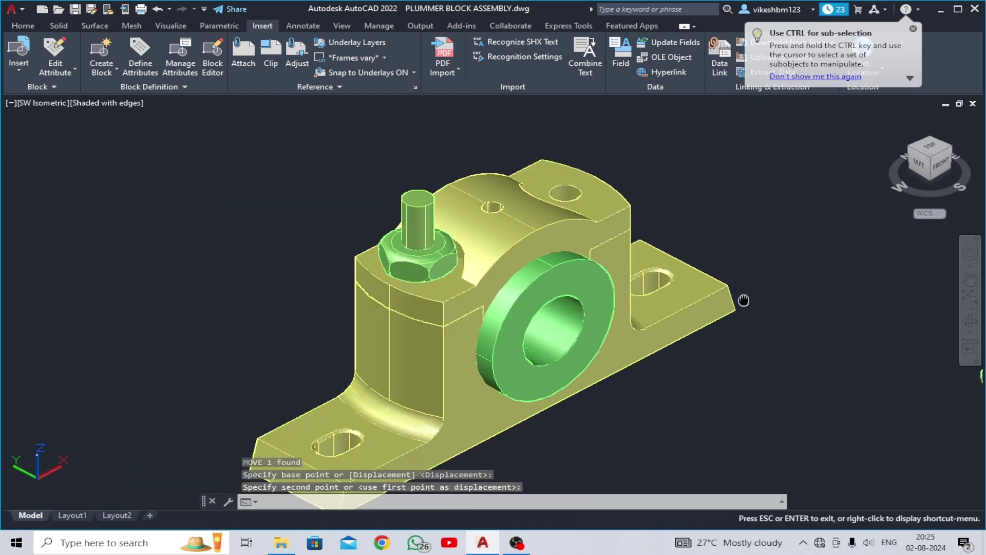
{"action": "scroll", "coordinate": [914, 338], "scroll_direction": "down", "scroll_amount": 2}
{"action": "scroll", "coordinate": [915, 338], "scroll_direction": "down", "scroll_amount": 1}
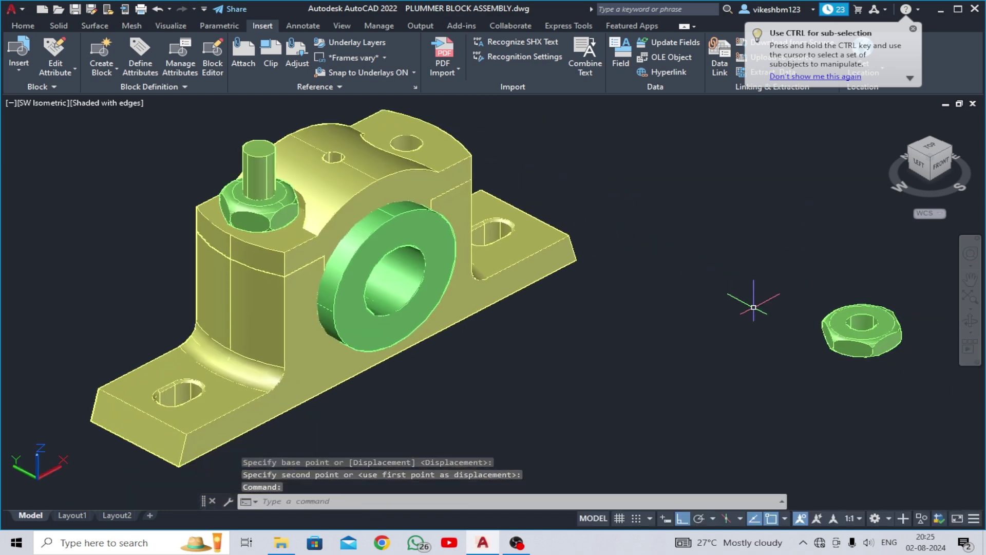
Move the loose second nut onto the top of the bolt
{"action": "left_click", "coordinate": [883, 331]}
{"action": "type", "text": "m"}
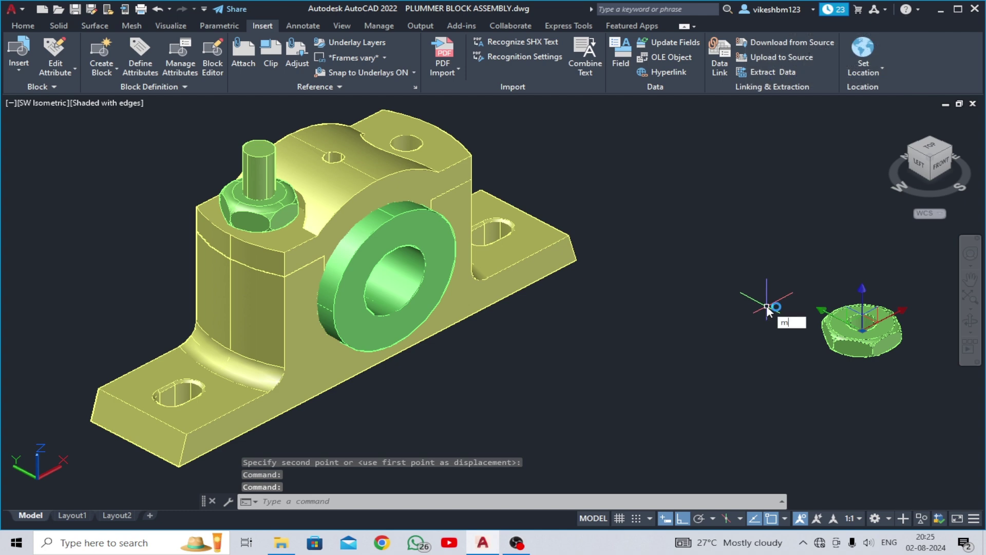
{"action": "key", "text": "Return"}
{"action": "scroll", "coordinate": [833, 297], "scroll_direction": "up", "scroll_amount": 3}
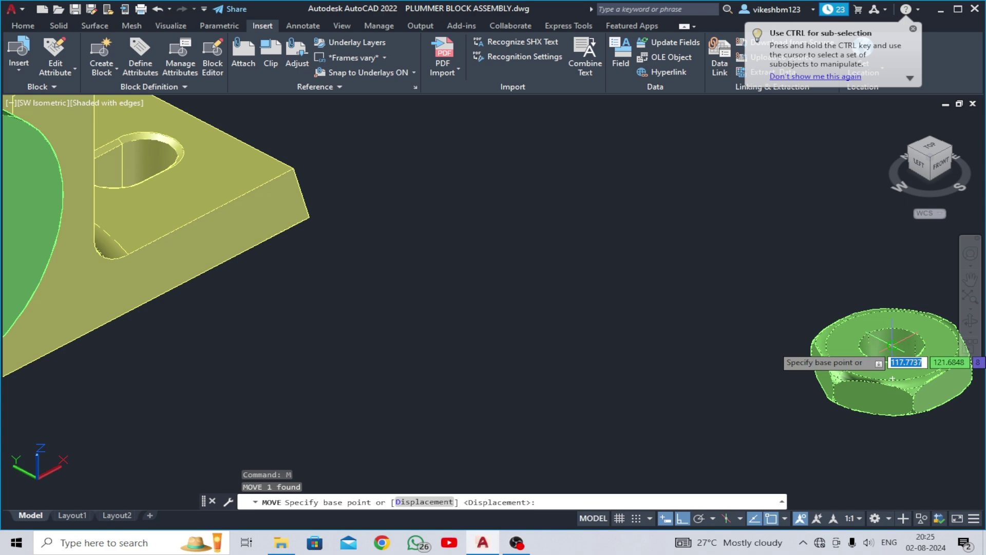
{"action": "left_click", "coordinate": [892, 345]}
{"action": "scroll", "coordinate": [901, 339], "scroll_direction": "down", "scroll_amount": 3}
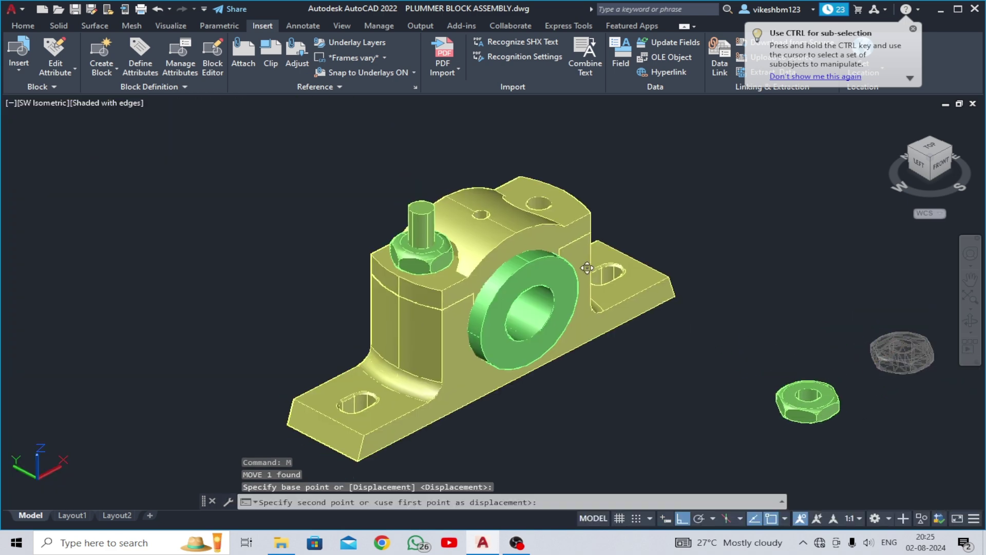
{"action": "left_click", "coordinate": [420, 205]}
{"action": "scroll", "coordinate": [434, 231], "scroll_direction": "up", "scroll_amount": 2}
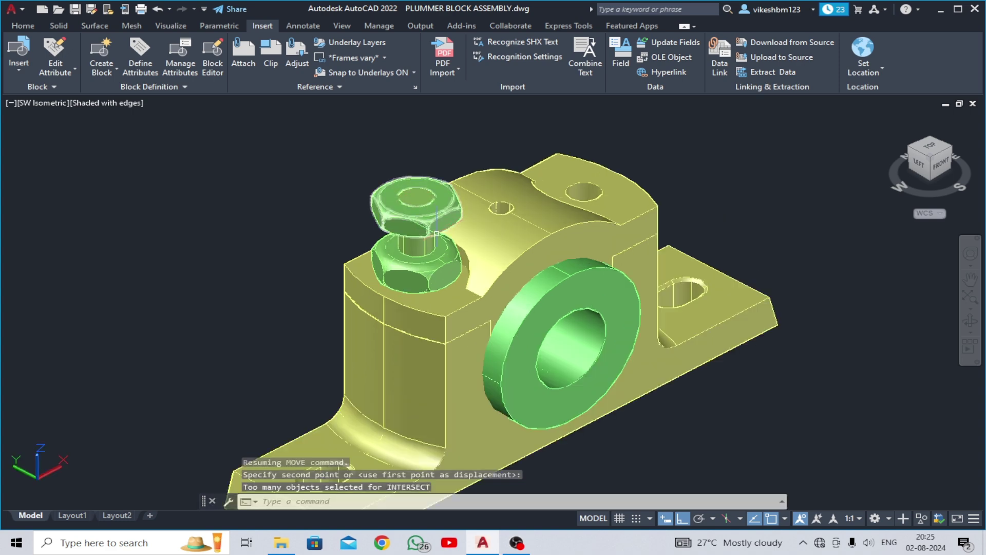
Lower the second nut down onto the first nut
{"action": "left_click", "coordinate": [439, 226]}
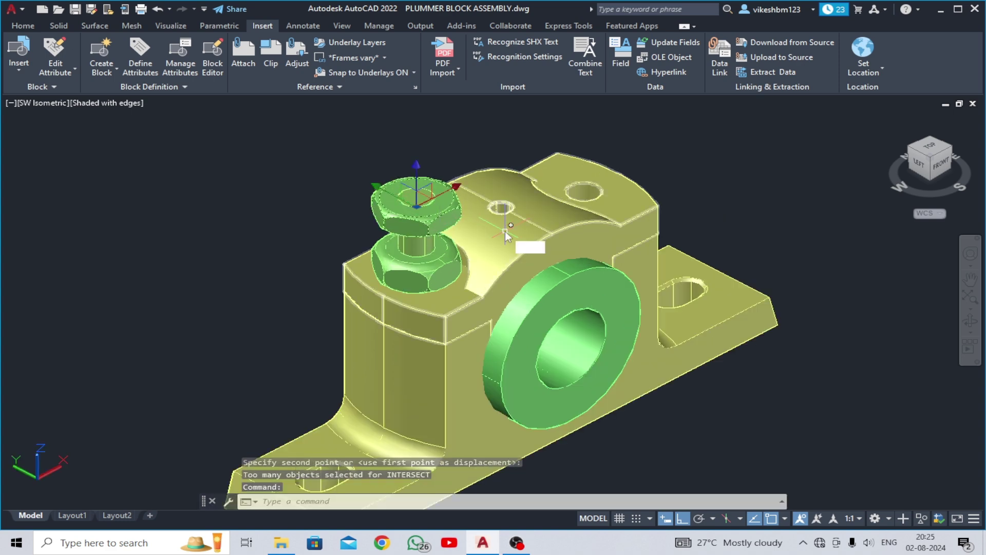
{"action": "type", "text": "m"}
{"action": "key", "text": "Return"}
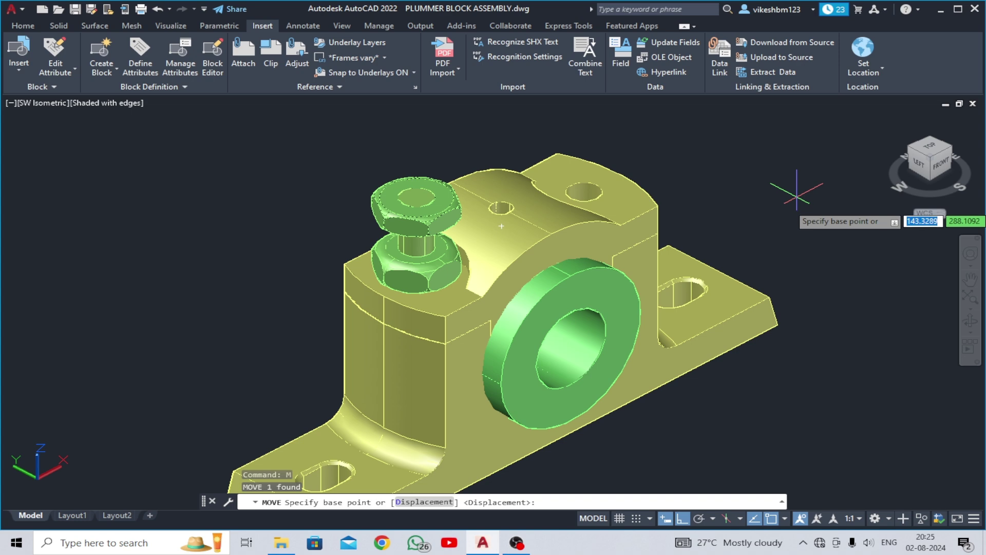
{"action": "left_click", "coordinate": [814, 208]}
{"action": "left_click", "coordinate": [820, 222]}
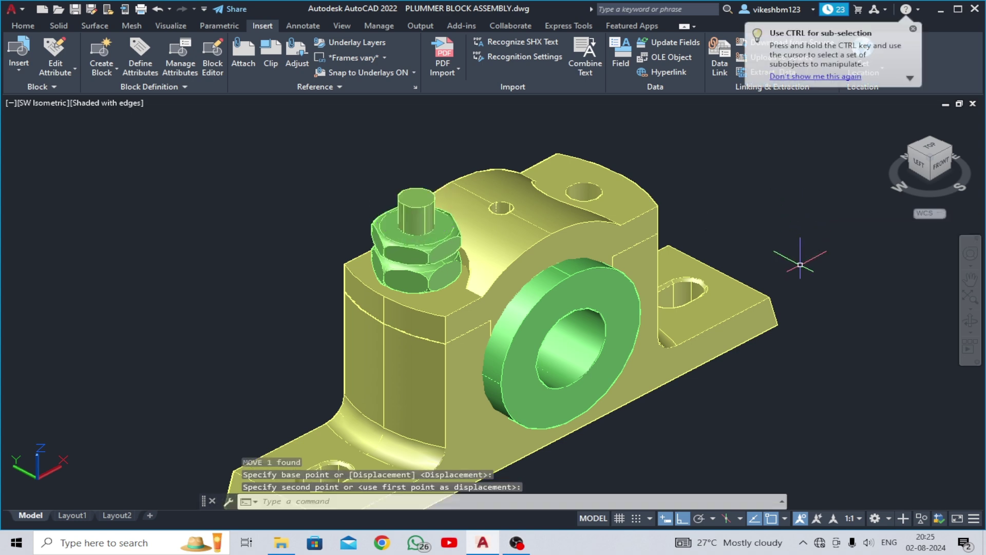
{"action": "middle_click_drag", "start_coordinate": [745, 354], "coordinate": [688, 291]}
Orbit to a near-front view of the block and recentre it
{"action": "key", "text": "Escape"}
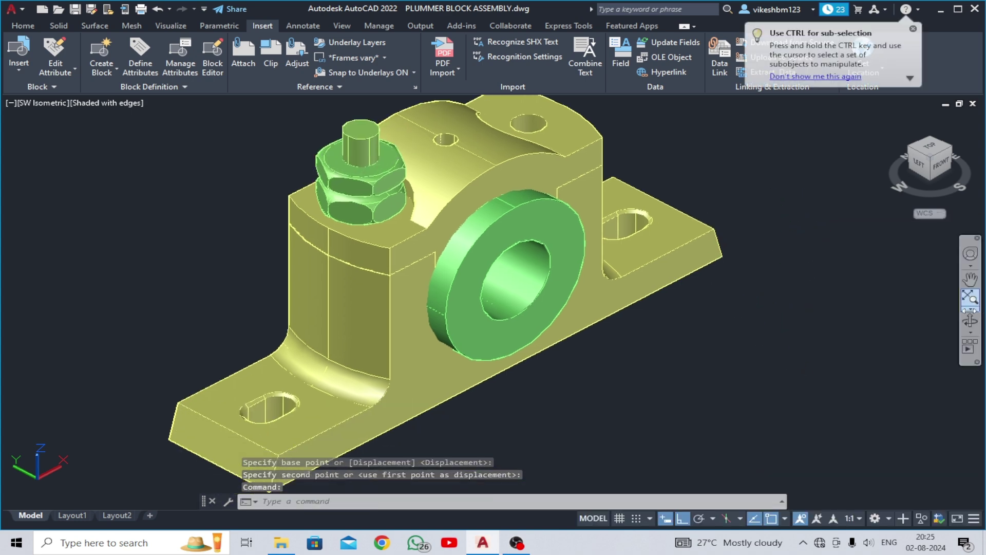
{"action": "left_click", "coordinate": [969, 320]}
{"action": "mouse_move", "coordinate": [852, 354]}
{"action": "left_mouse_down"}
{"action": "mouse_move", "coordinate": [833, 290]}
{"action": "mouse_move", "coordinate": [839, 313]}
{"action": "mouse_move", "coordinate": [820, 310]}
{"action": "mouse_move", "coordinate": [808, 285]}
{"action": "left_mouse_up"}
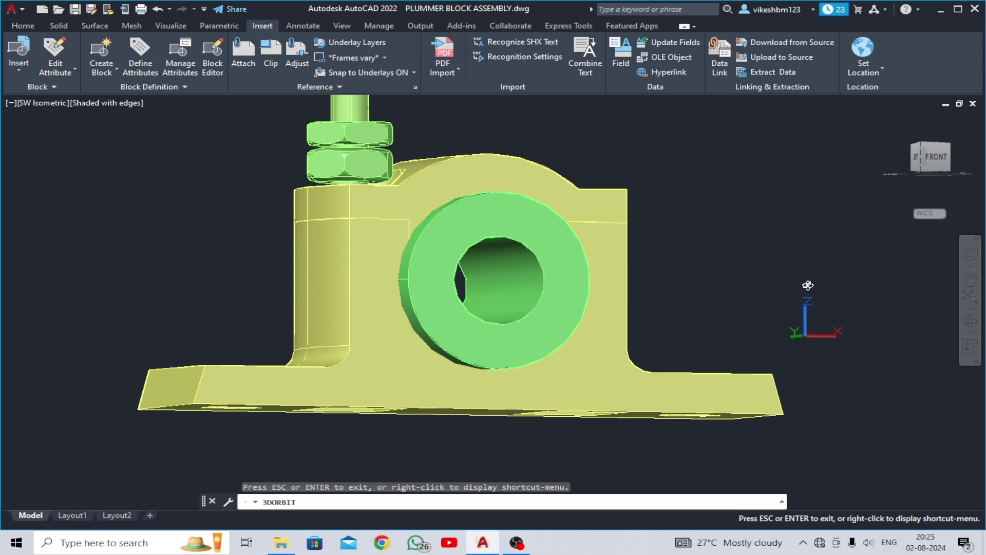
{"action": "key", "text": "Escape"}
{"action": "middle_click_drag", "start_coordinate": [706, 229], "coordinate": [630, 303]}
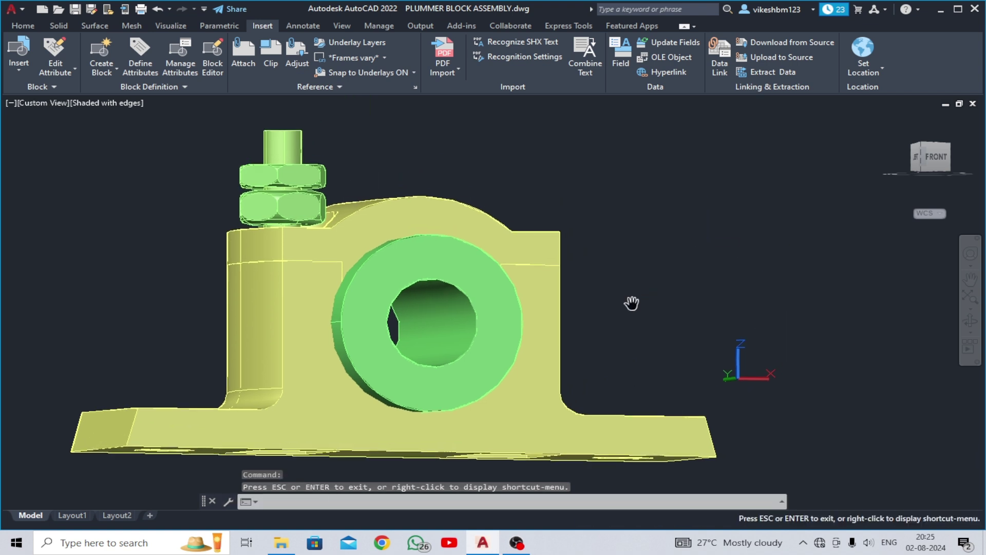
Select both nuts and move them together up the bolt
{"action": "left_click", "coordinate": [318, 212]}
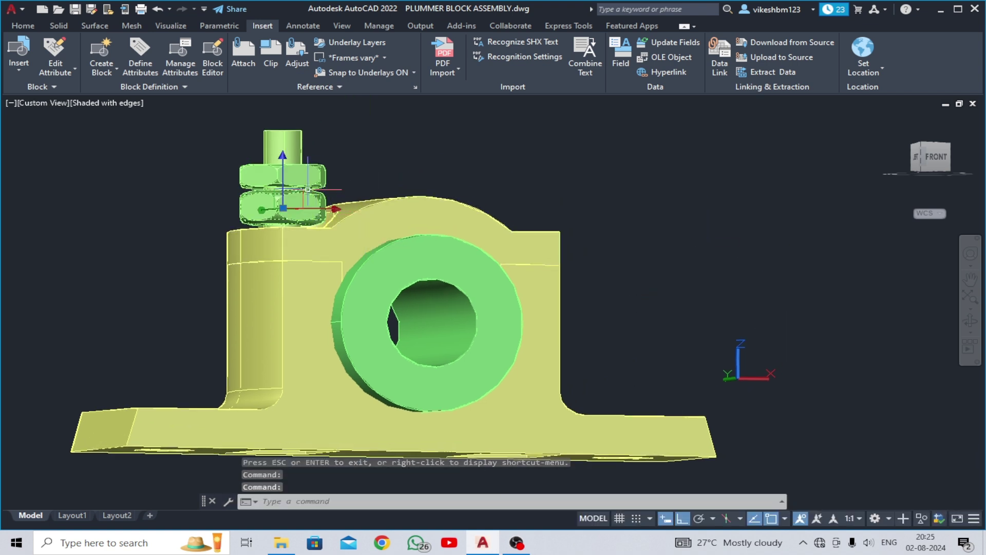
{"action": "left_click", "coordinate": [304, 167]}
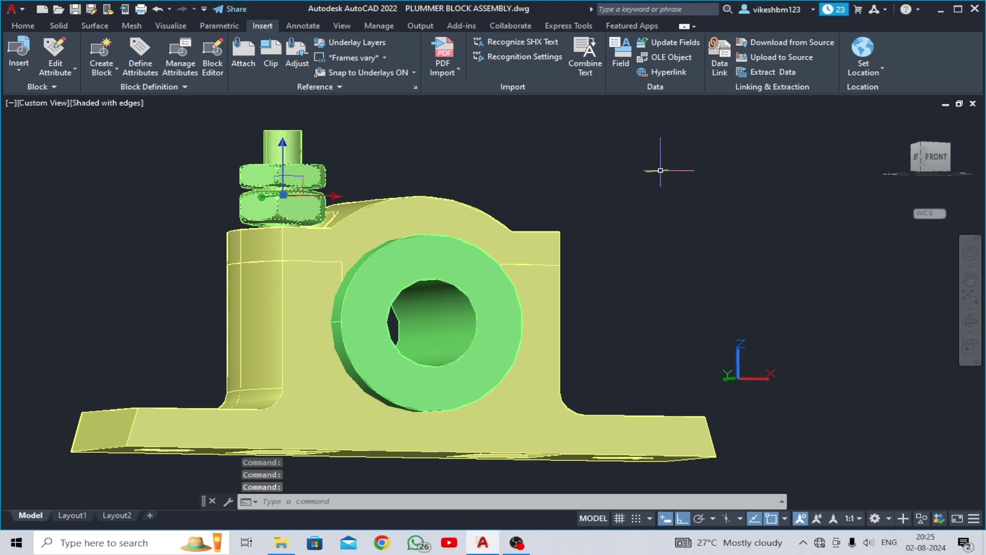
{"action": "type", "text": "m"}
{"action": "key", "text": "Return"}
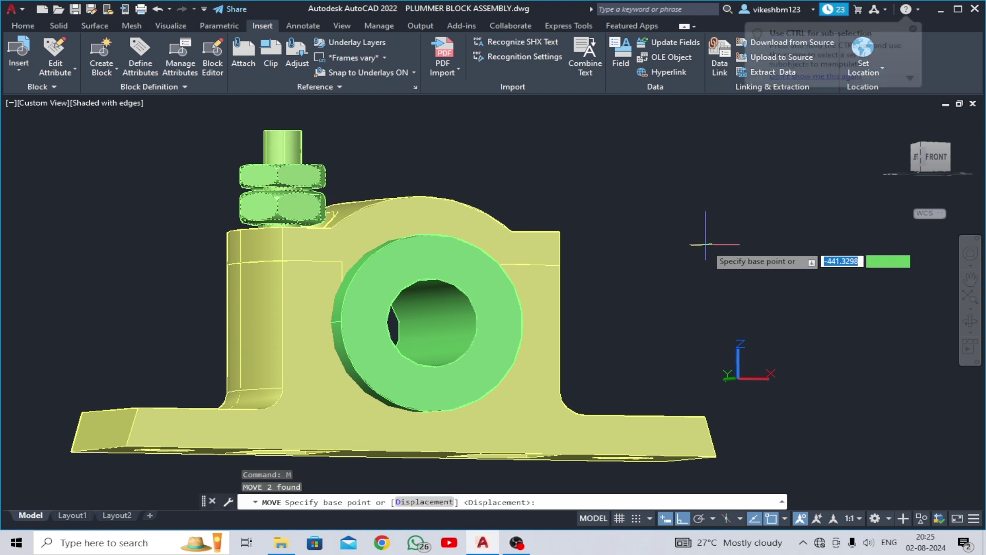
{"action": "left_click", "coordinate": [703, 242]}
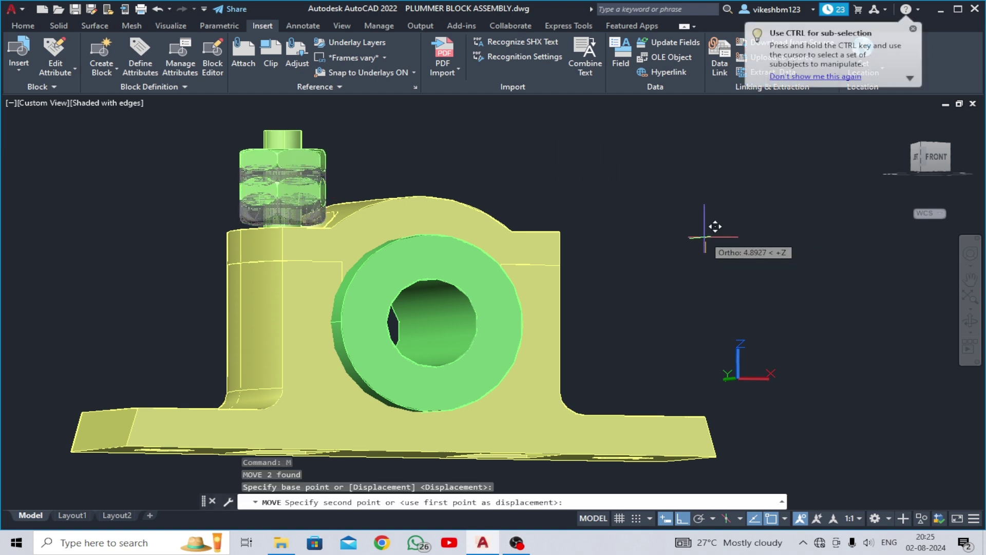
{"action": "left_click", "coordinate": [704, 215]}
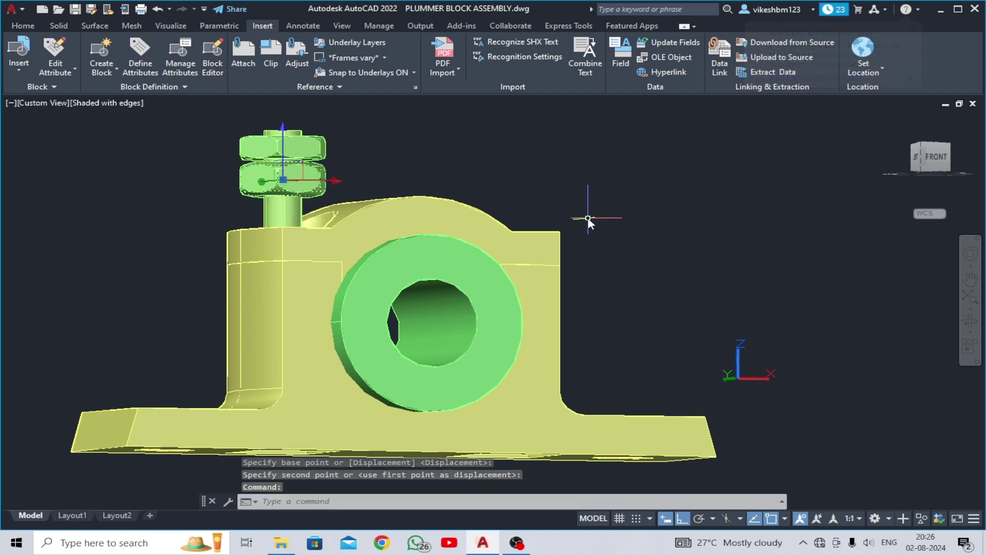
Shift the selected nut slightly down the bolt to its new height
{"action": "type", "text": "m"}
{"action": "key", "text": "Return"}
{"action": "left_click", "coordinate": [720, 267]}
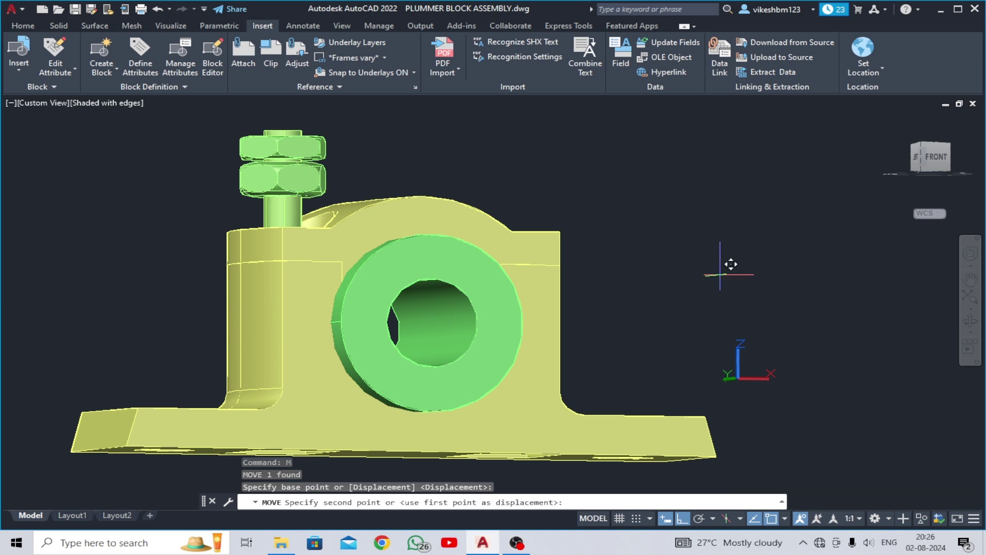
{"action": "left_click", "coordinate": [718, 271]}
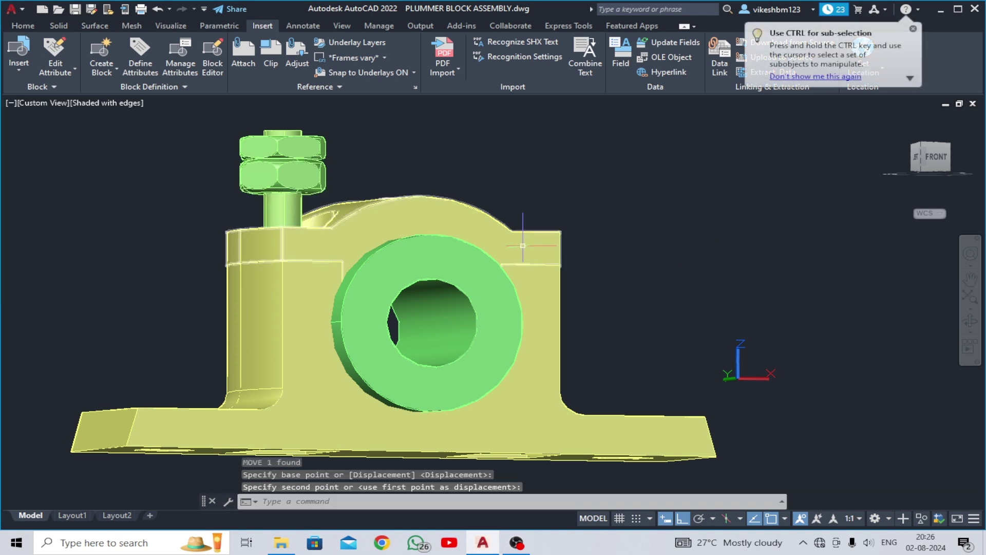
{"action": "middle_click_drag", "start_coordinate": [523, 246], "coordinate": [522, 279]}
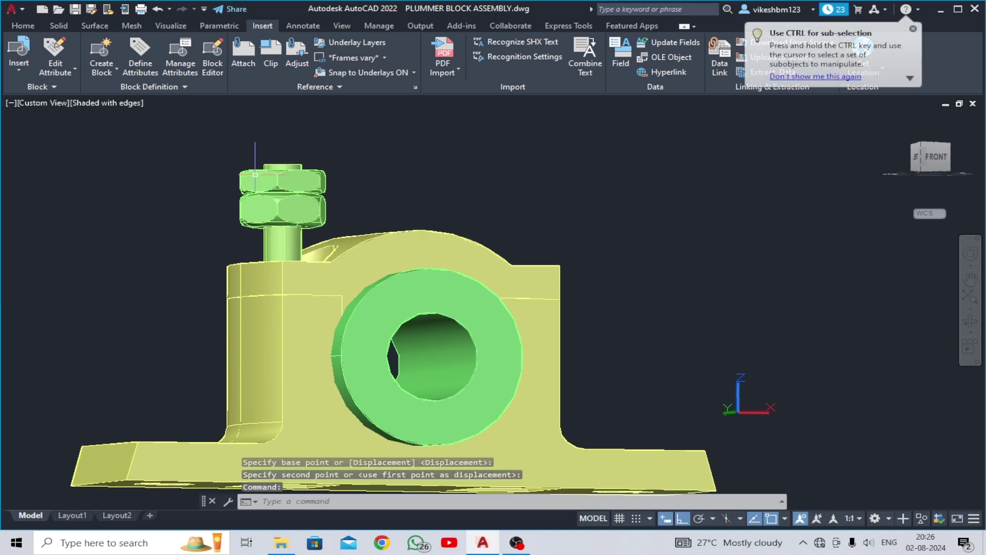
{"action": "scroll", "coordinate": [262, 190], "scroll_direction": "up", "scroll_amount": 3}
{"action": "scroll", "coordinate": [292, 205], "scroll_direction": "up", "scroll_amount": 2}
{"action": "scroll", "coordinate": [436, 241], "scroll_direction": "down", "scroll_amount": 2}
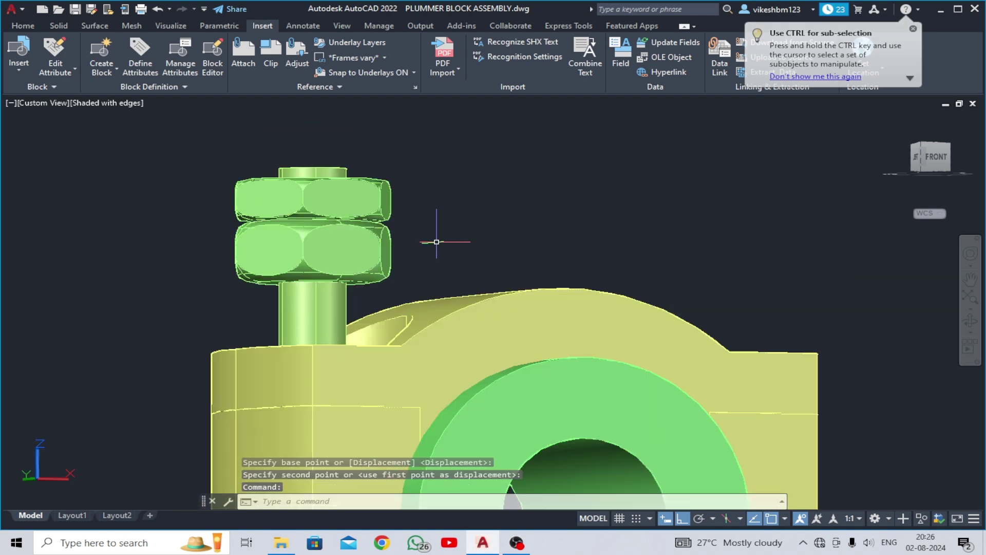
Move the top nut down snugly against the other nut and recentre the assembly
{"action": "left_click", "coordinate": [334, 241]}
{"action": "type", "text": "m"}
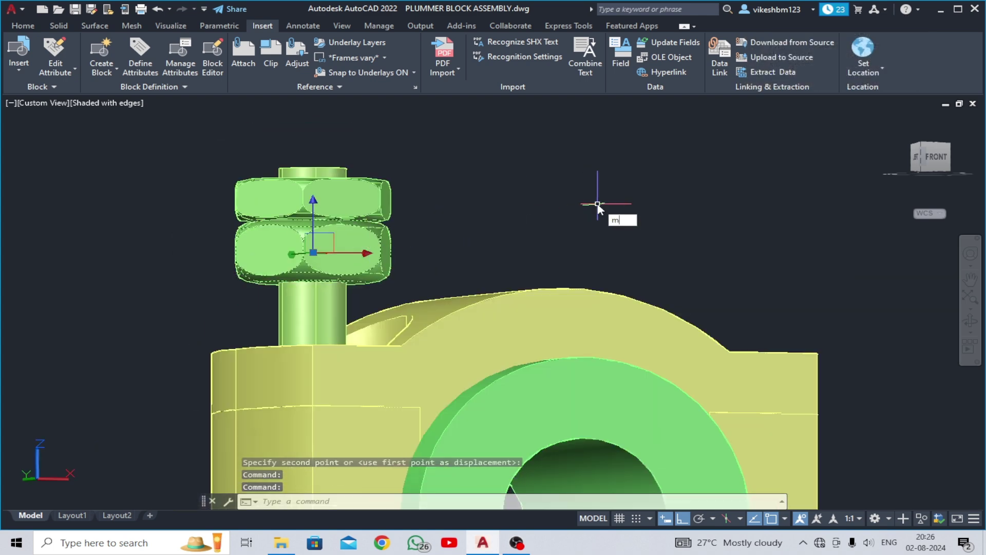
{"action": "key", "text": "Return"}
{"action": "left_click", "coordinate": [735, 177]}
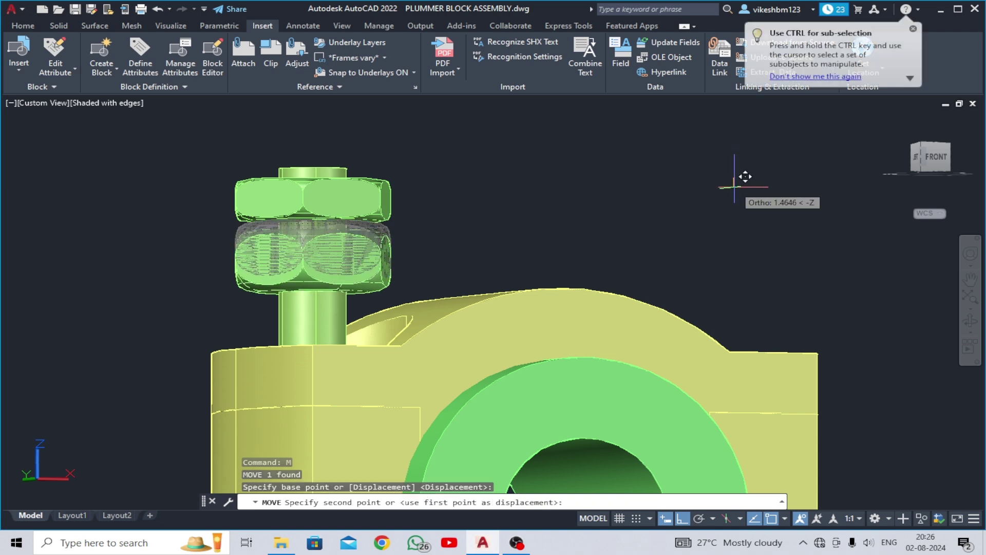
{"action": "left_click", "coordinate": [734, 186]}
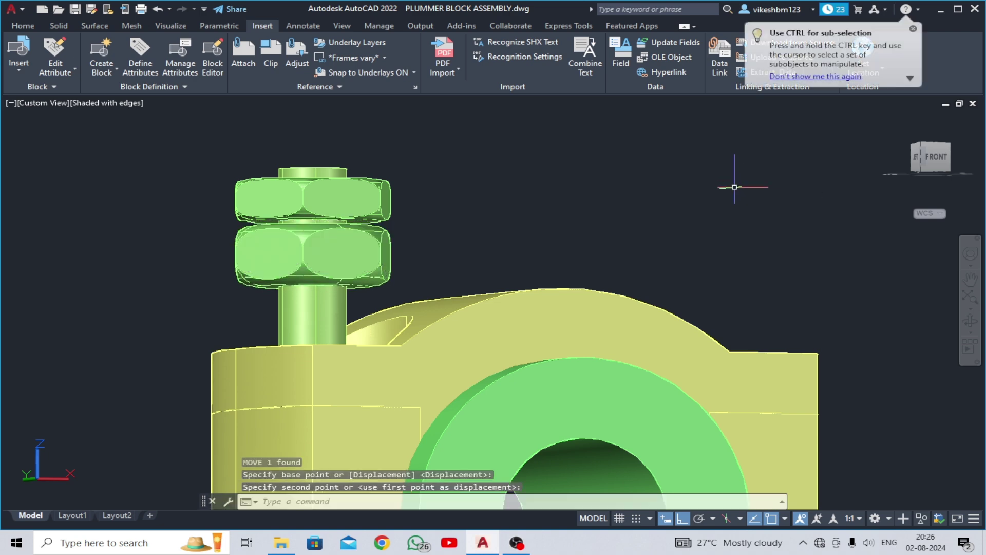
{"action": "scroll", "coordinate": [538, 237], "scroll_direction": "down", "scroll_amount": 4}
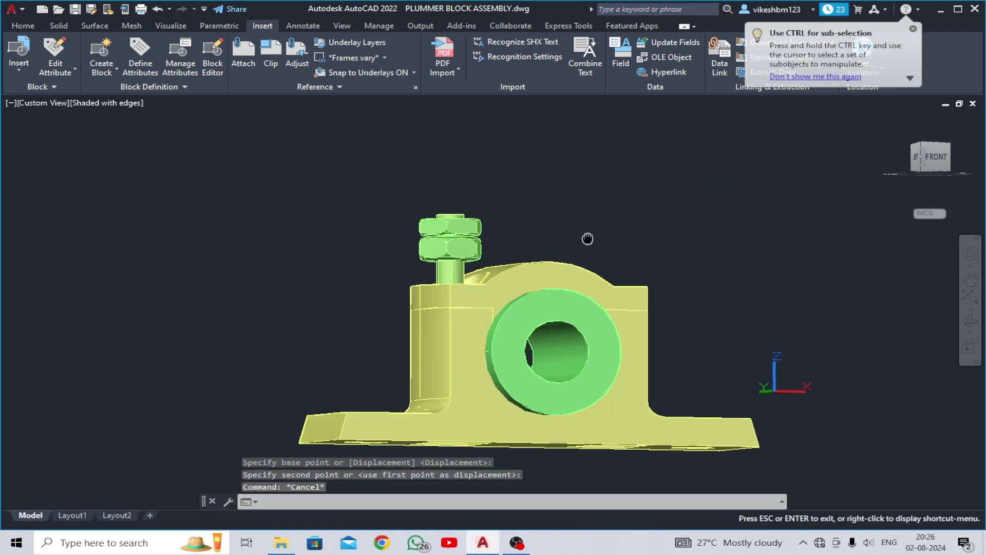
{"action": "middle_click_drag", "start_coordinate": [587, 239], "coordinate": [555, 229]}
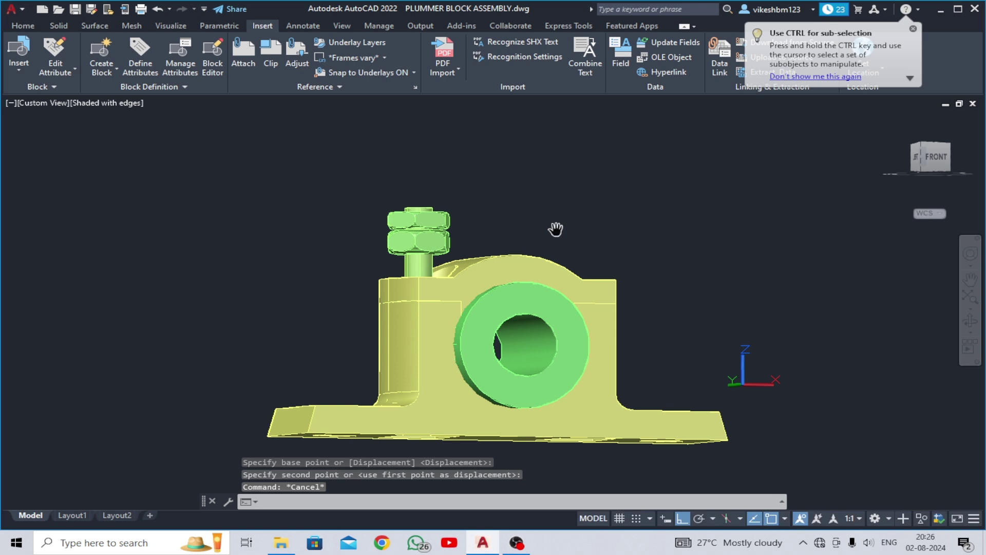
Return to the southwest isometric view and display the model as 2D wireframe
{"action": "left_click", "coordinate": [59, 104]}
{"action": "left_click", "coordinate": [106, 215]}
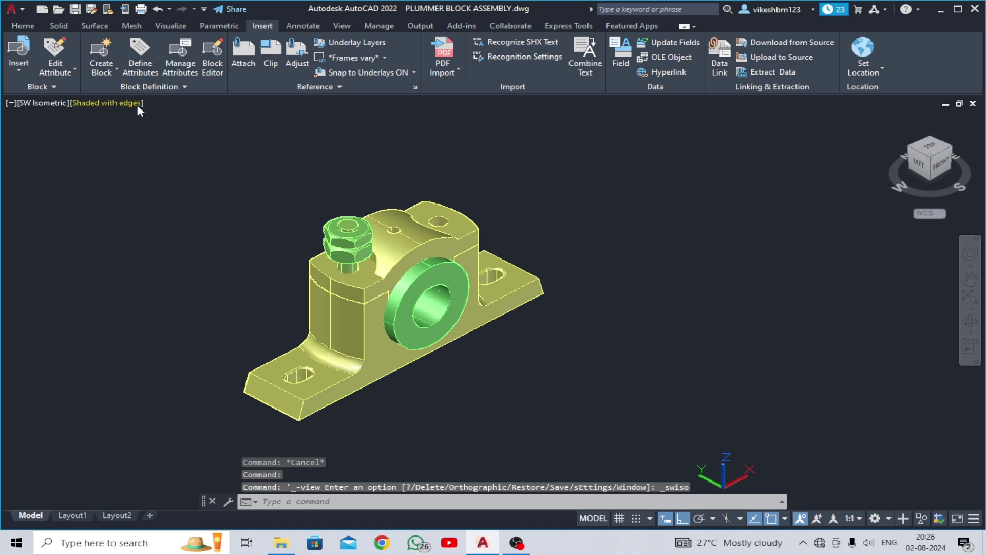
{"action": "left_click", "coordinate": [137, 104]}
{"action": "left_click", "coordinate": [173, 140]}
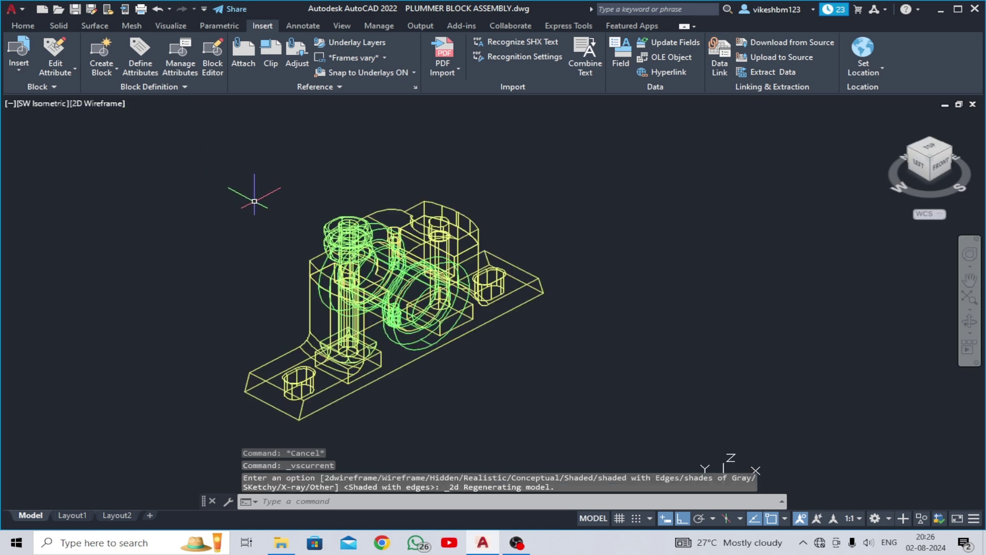
{"action": "scroll", "coordinate": [326, 234], "scroll_direction": "up", "scroll_amount": 5}
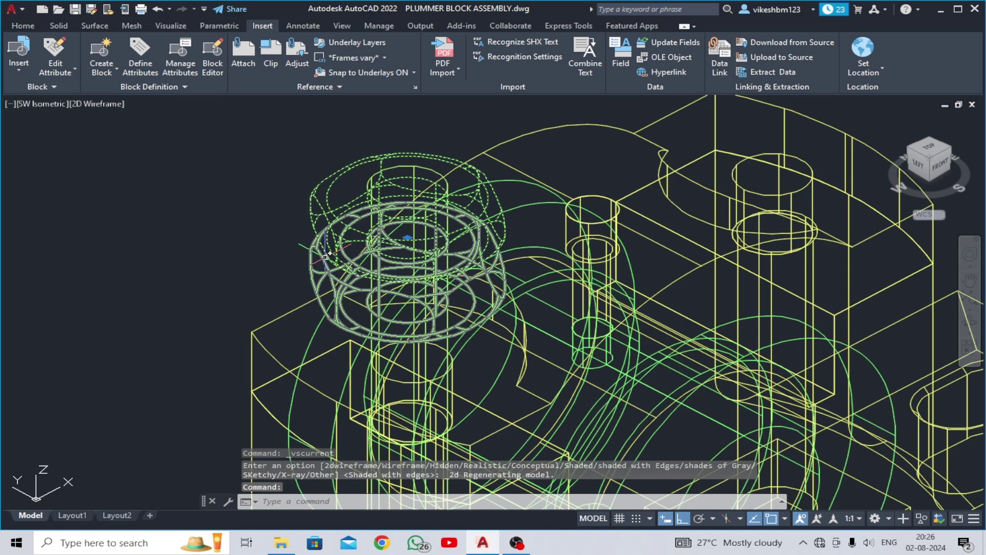
{"action": "scroll", "coordinate": [320, 257], "scroll_direction": "down", "scroll_amount": 5}
{"action": "scroll", "coordinate": [334, 298], "scroll_direction": "up", "scroll_amount": 2}
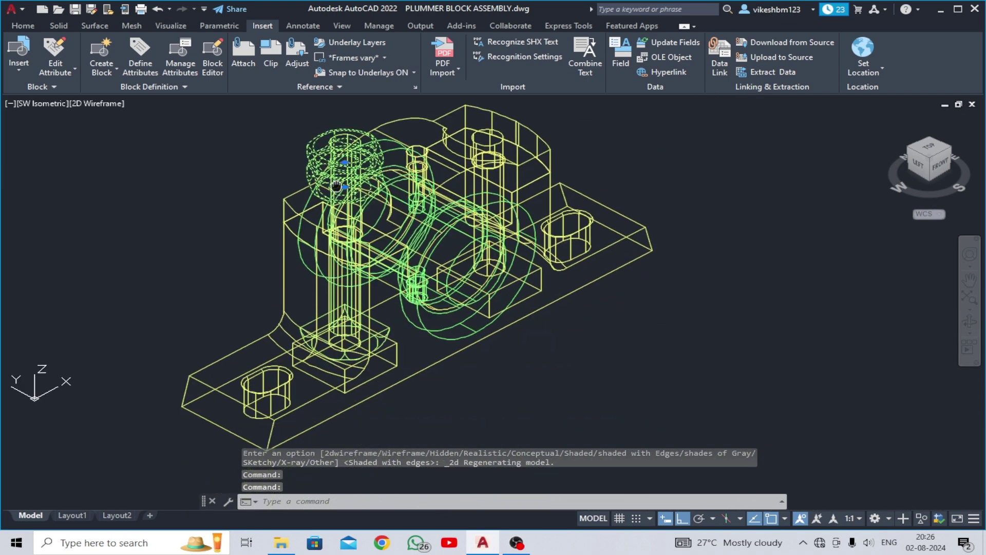
{"action": "scroll", "coordinate": [385, 303], "scroll_direction": "up", "scroll_amount": 5}
Copy the bolt and its two nuts from the bolt base centre into the right-hand bolt hole
{"action": "left_click", "coordinate": [387, 312]}
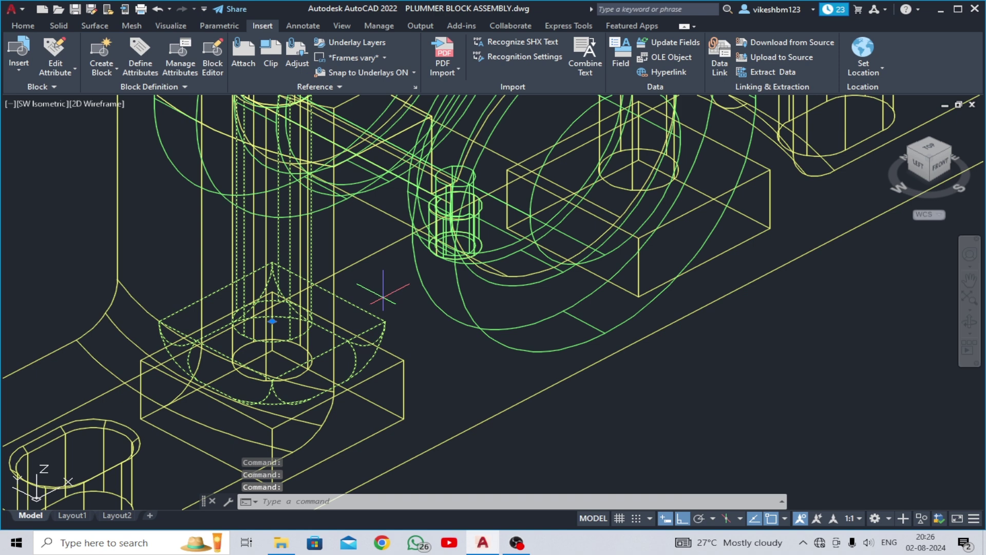
{"action": "type", "text": "co"}
{"action": "key", "text": "Return"}
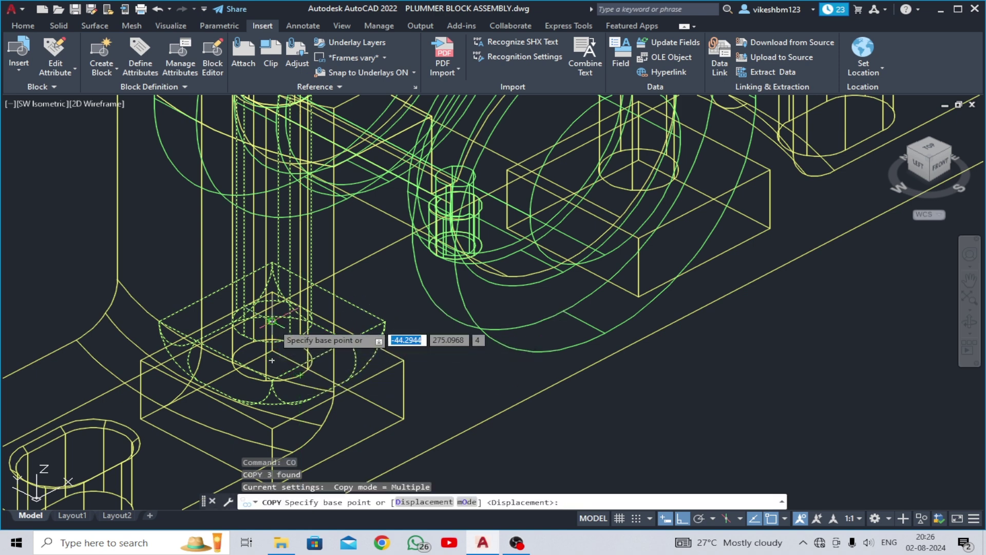
{"action": "left_click", "coordinate": [280, 318]}
{"action": "scroll", "coordinate": [280, 317], "scroll_direction": "down", "scroll_amount": 3}
{"action": "scroll", "coordinate": [442, 308], "scroll_direction": "down", "scroll_amount": 2}
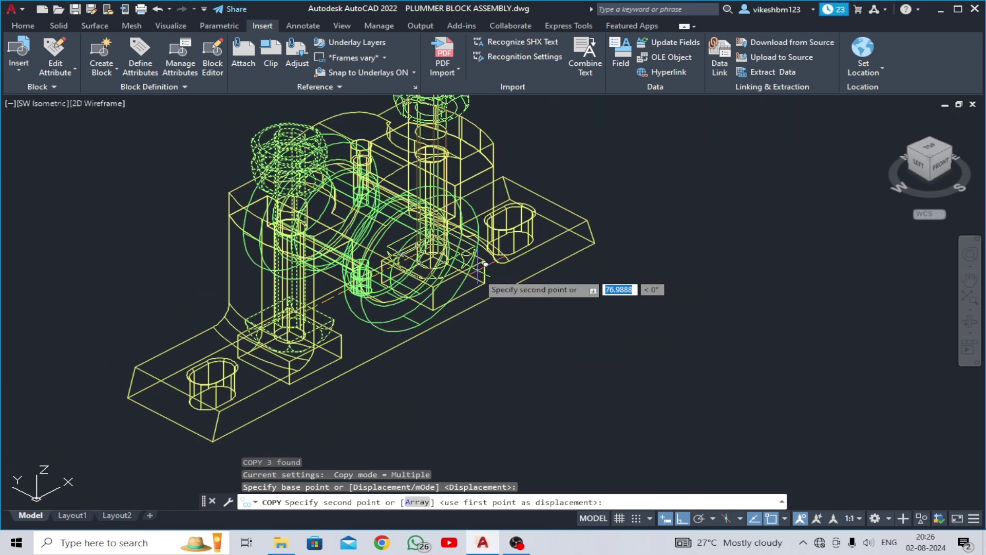
{"action": "scroll", "coordinate": [471, 295], "scroll_direction": "up", "scroll_amount": 5}
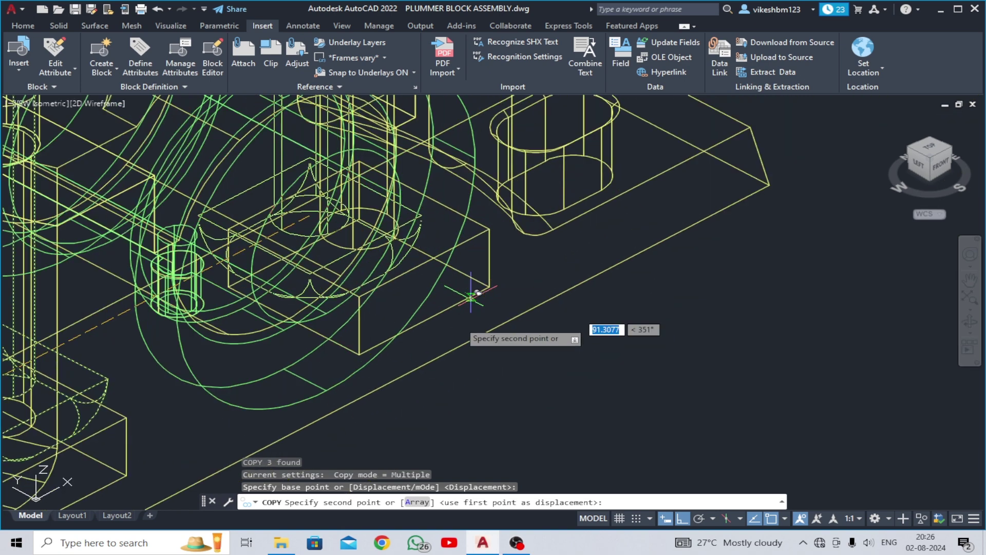
{"action": "left_click", "coordinate": [359, 225]}
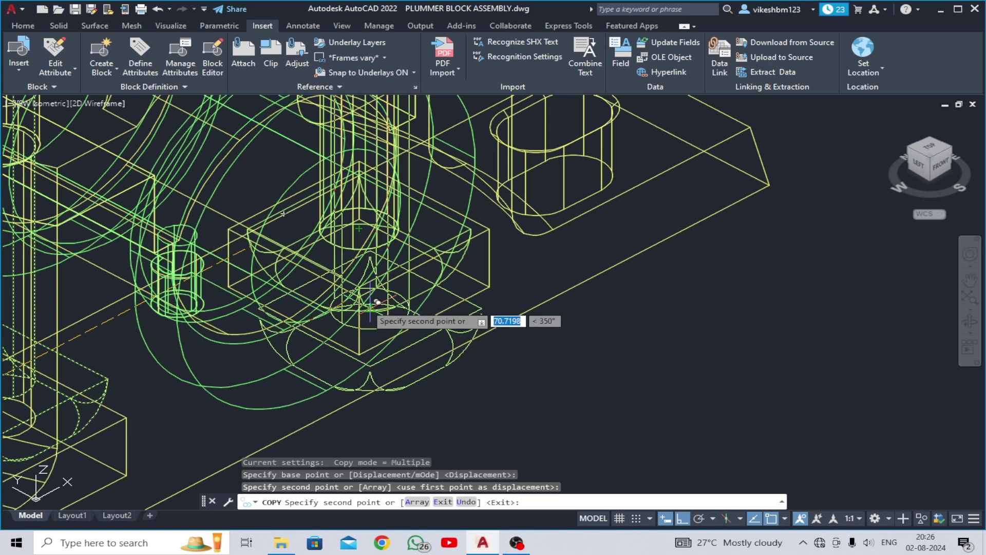
{"action": "key", "text": "Escape"}
{"action": "scroll", "coordinate": [364, 307], "scroll_direction": "down", "scroll_amount": 3}
{"action": "scroll", "coordinate": [378, 368], "scroll_direction": "down", "scroll_amount": 1}
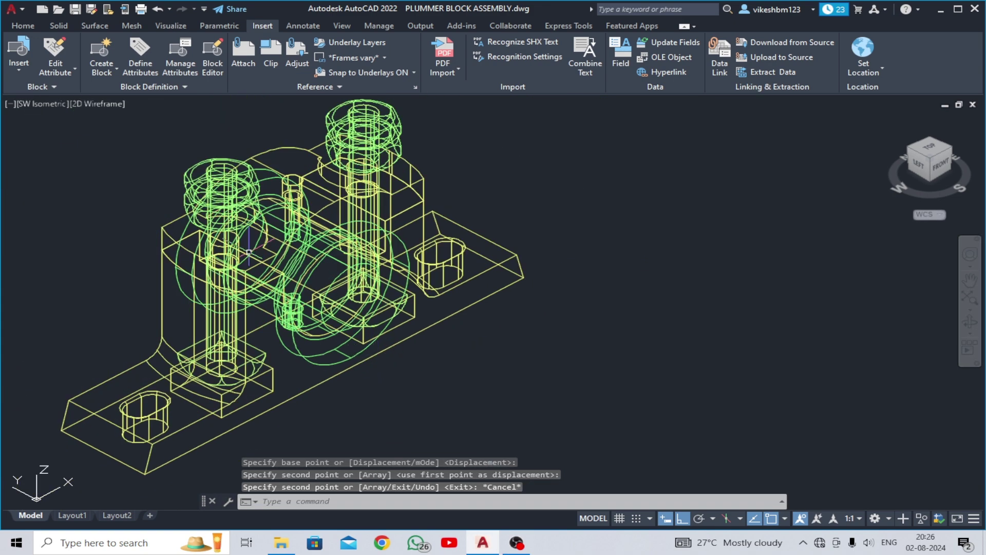
Switch to Shaded with edges and move the cap slightly upward
{"action": "left_click", "coordinate": [117, 101]}
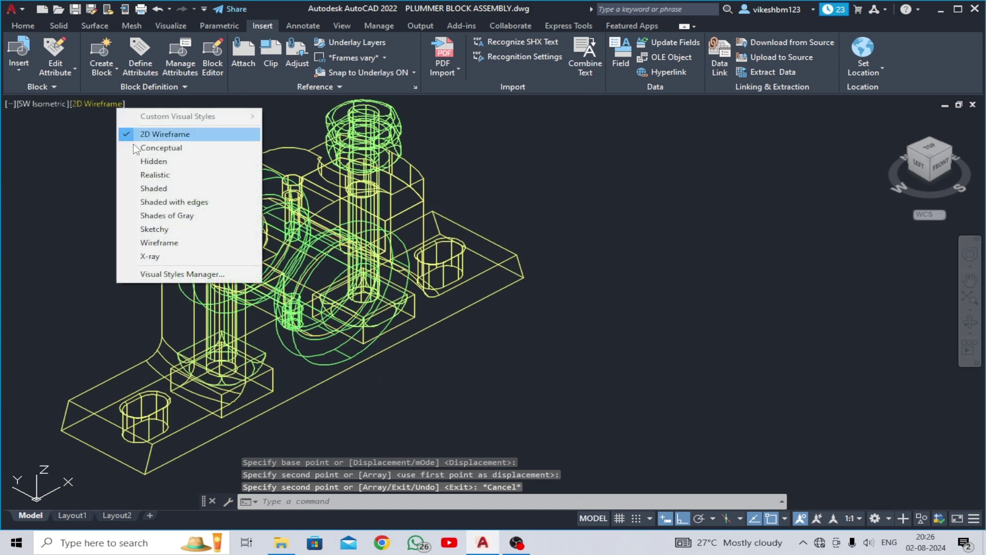
{"action": "left_click", "coordinate": [159, 201]}
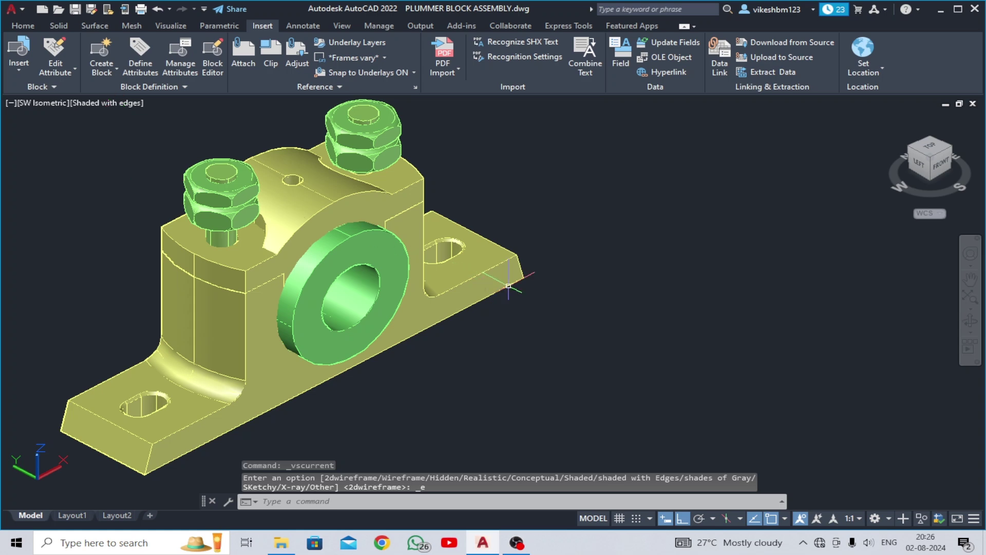
{"action": "left_click", "coordinate": [412, 195]}
{"action": "type", "text": "M"}
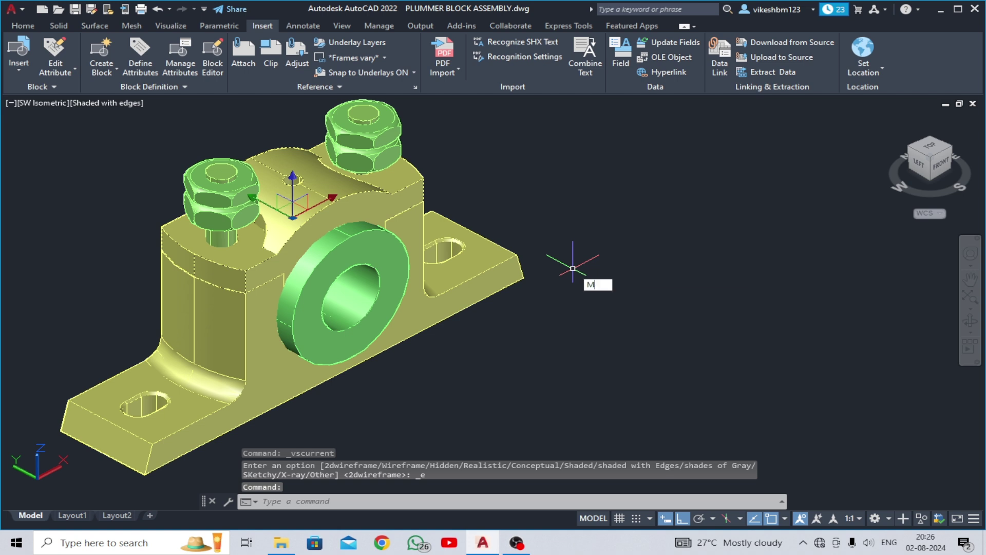
{"action": "key", "text": "Return"}
{"action": "left_click", "coordinate": [645, 327]}
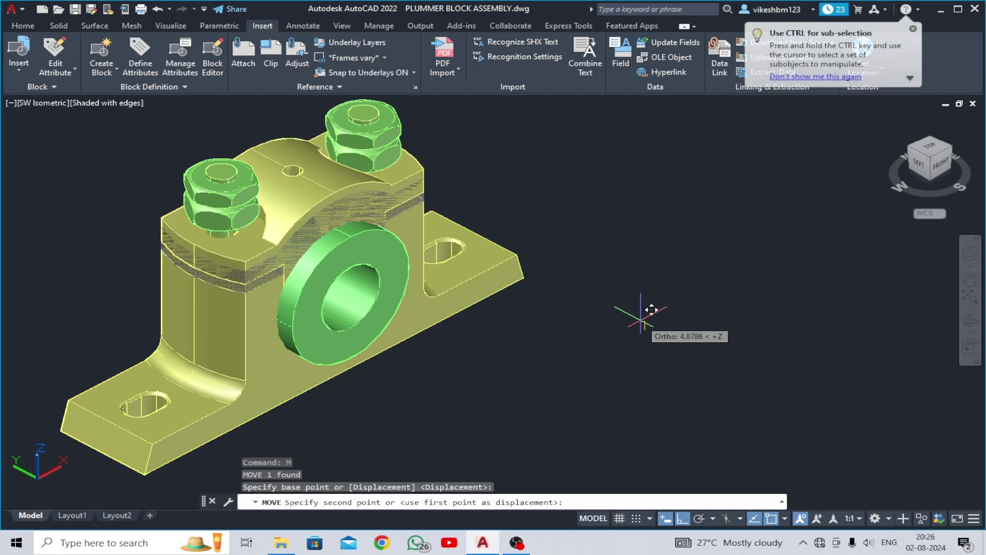
{"action": "left_click", "coordinate": [640, 322]}
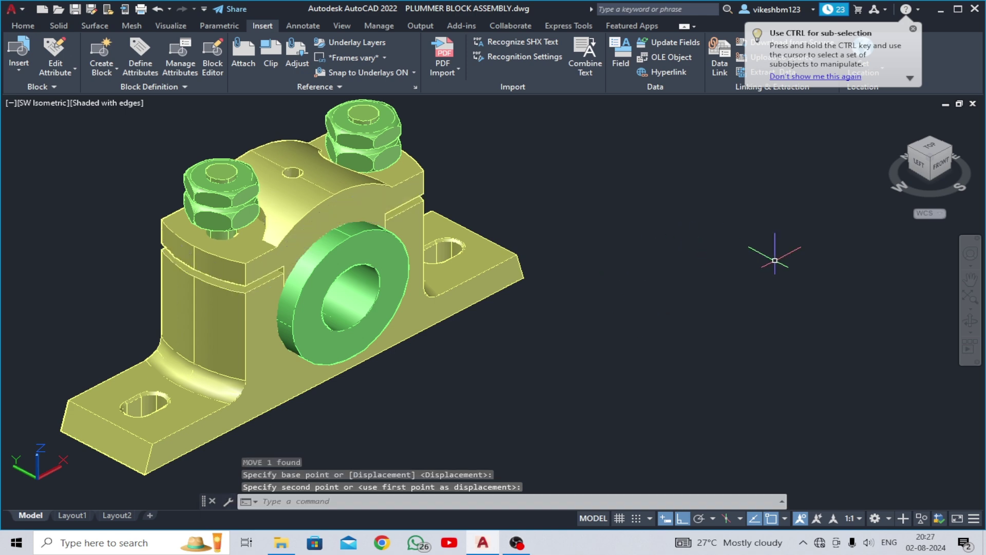
Orbit the assembly round to a front-facing view
{"action": "left_click", "coordinate": [968, 324]}
{"action": "mouse_move", "coordinate": [745, 251]}
{"action": "left_mouse_down"}
{"action": "mouse_move", "coordinate": [696, 278]}
{"action": "mouse_move", "coordinate": [733, 289]}
{"action": "mouse_move", "coordinate": [715, 246]}
{"action": "mouse_move", "coordinate": [728, 266]}
{"action": "mouse_move", "coordinate": [693, 266]}
{"action": "mouse_move", "coordinate": [654, 235]}
{"action": "mouse_move", "coordinate": [684, 201]}
{"action": "mouse_move", "coordinate": [684, 147]}
{"action": "mouse_move", "coordinate": [681, 180]}
{"action": "mouse_move", "coordinate": [704, 264]}
{"action": "mouse_move", "coordinate": [702, 220]}
{"action": "mouse_move", "coordinate": [670, 125]}
{"action": "left_mouse_up"}
{"action": "mouse_move", "coordinate": [669, 250]}
{"action": "left_mouse_down"}
{"action": "mouse_move", "coordinate": [649, 190]}
{"action": "mouse_move", "coordinate": [683, 244]}
{"action": "mouse_move", "coordinate": [695, 378]}
{"action": "mouse_move", "coordinate": [755, 396]}
{"action": "mouse_move", "coordinate": [796, 390]}
{"action": "left_mouse_up"}
{"action": "key", "text": "Escape"}
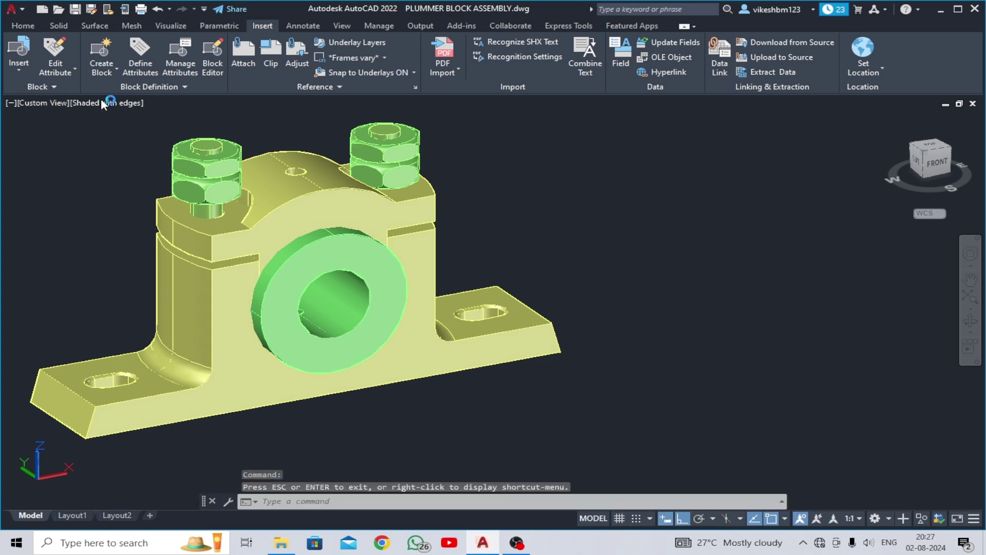
Display the model as 2D wireframe and centre it in the viewport
{"action": "left_click", "coordinate": [102, 102]}
{"action": "left_click", "coordinate": [137, 133]}
{"action": "scroll", "coordinate": [246, 381], "scroll_direction": "up", "scroll_amount": 3}
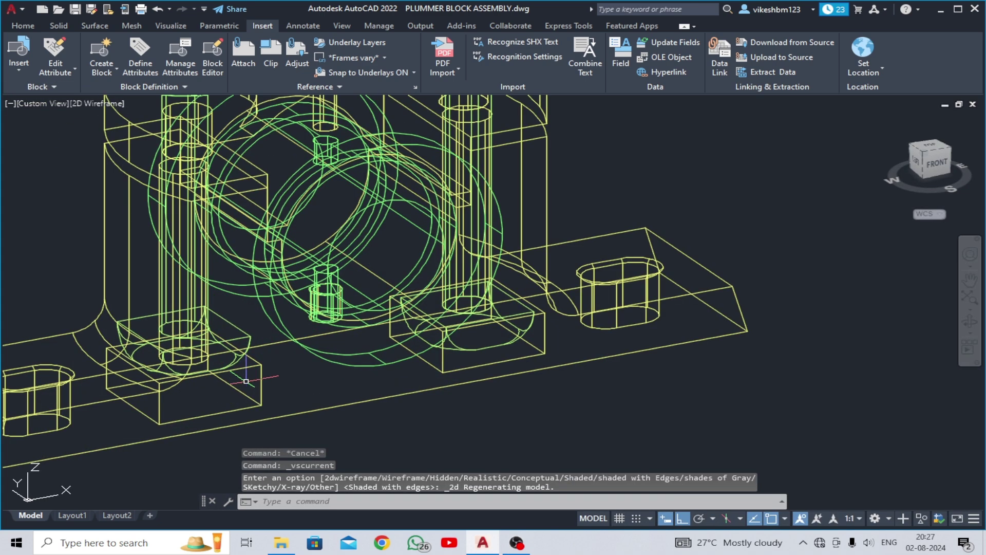
{"action": "middle_click_drag", "start_coordinate": [246, 381], "coordinate": [359, 297]}
{"action": "scroll", "coordinate": [363, 289], "scroll_direction": "down", "scroll_amount": 3}
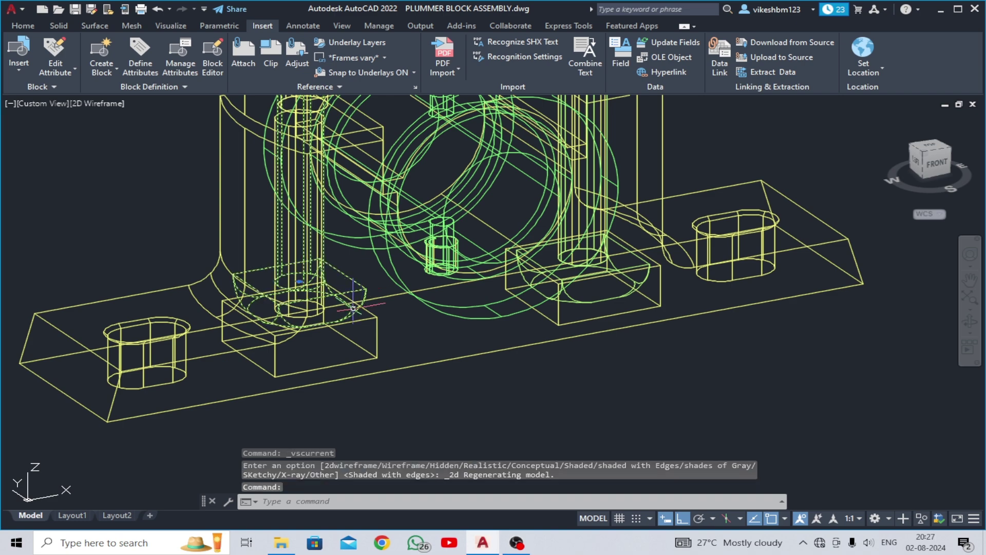
{"action": "middle_click_drag", "start_coordinate": [280, 121], "coordinate": [267, 205]}
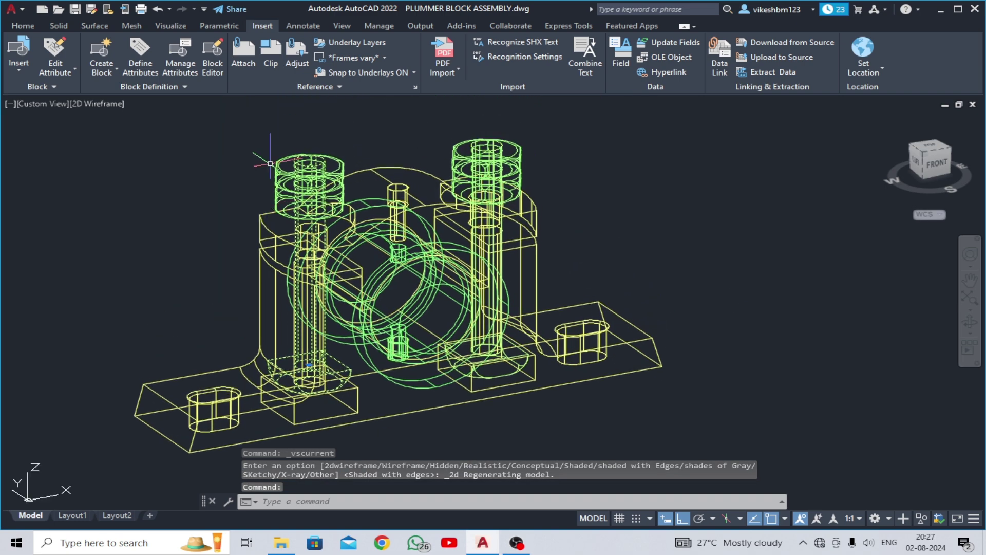
{"action": "scroll", "coordinate": [274, 190], "scroll_direction": "up", "scroll_amount": 4}
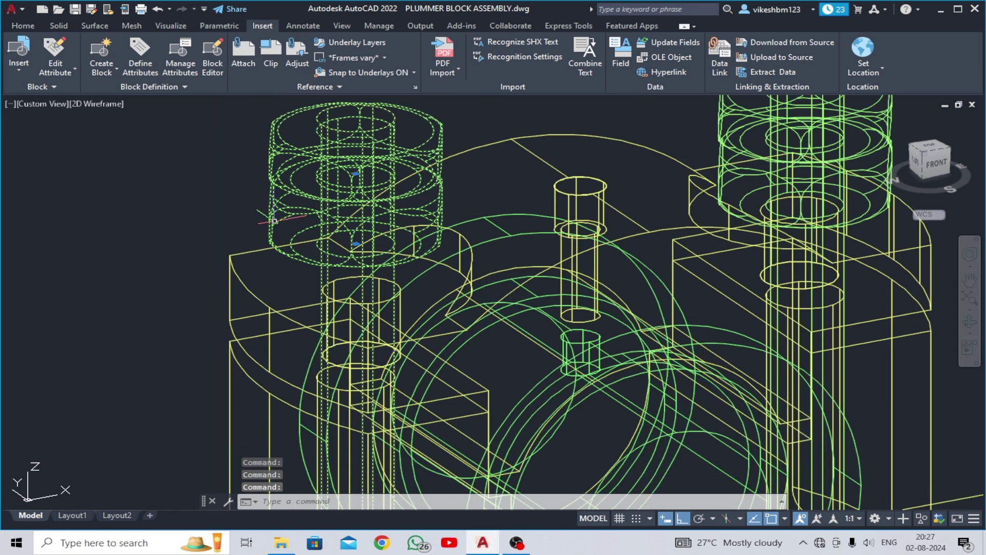
{"action": "scroll", "coordinate": [272, 216], "scroll_direction": "down", "scroll_amount": 2}
Move the left bolt and its two nuts from the bolt base centre down onto the hole centre
{"action": "type", "text": "M"}
{"action": "key", "text": "Return"}
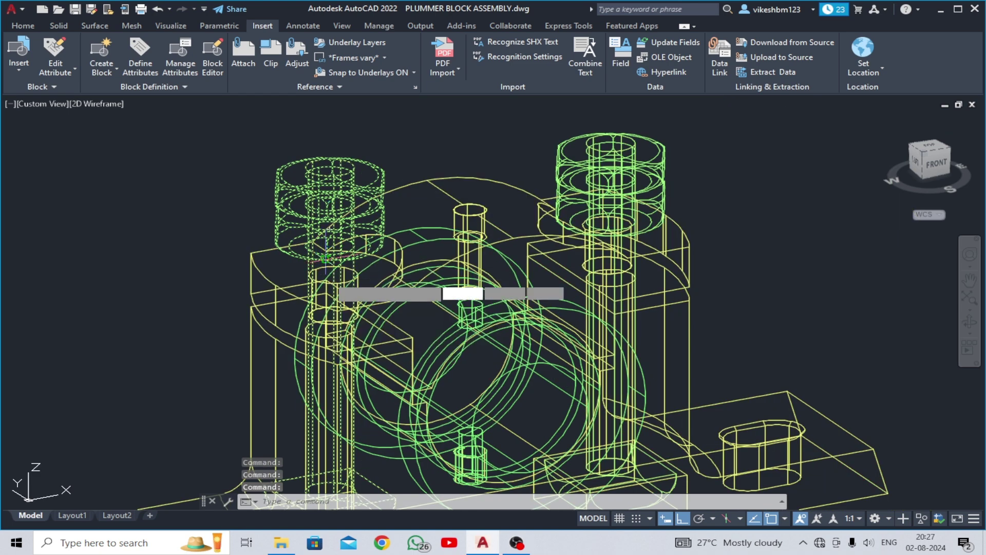
{"action": "middle_click_drag", "start_coordinate": [313, 480], "coordinate": [314, 377]}
{"action": "scroll", "coordinate": [313, 379], "scroll_direction": "up", "scroll_amount": 5}
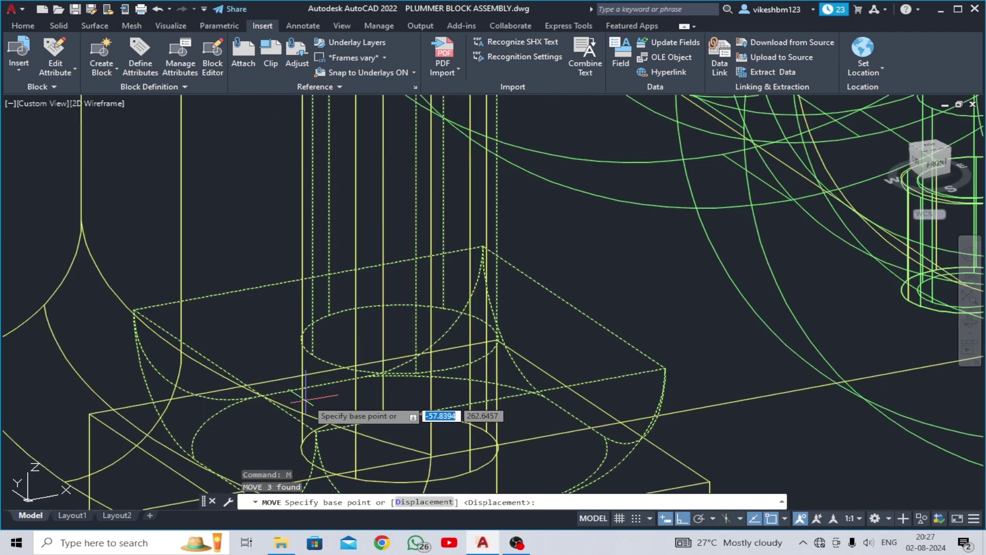
{"action": "left_click", "coordinate": [400, 339]}
{"action": "scroll", "coordinate": [405, 385], "scroll_direction": "up", "scroll_amount": 3}
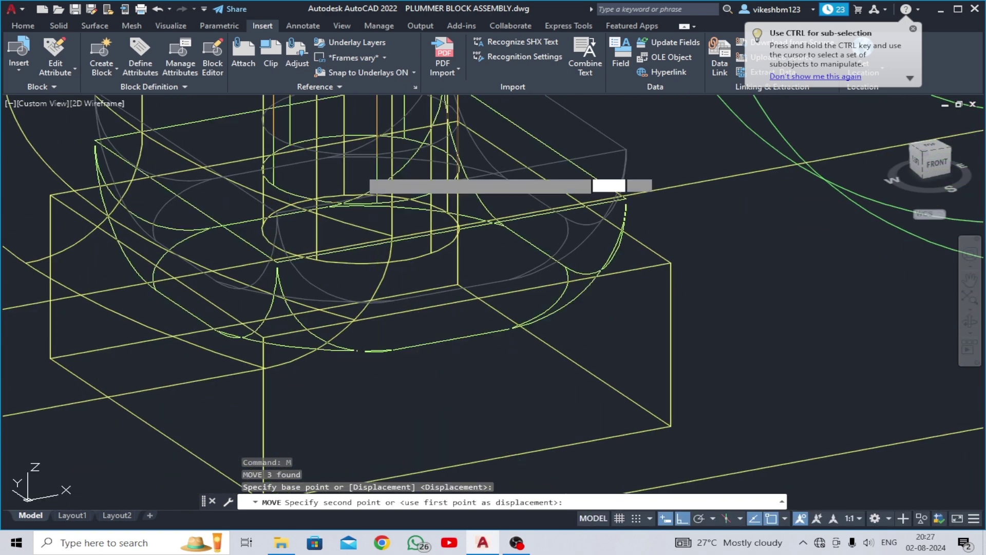
{"action": "left_click", "coordinate": [362, 226]}
{"action": "scroll", "coordinate": [362, 227], "scroll_direction": "down", "scroll_amount": 3}
{"action": "scroll", "coordinate": [380, 267], "scroll_direction": "down", "scroll_amount": 3}
{"action": "middle_click_drag", "start_coordinate": [386, 260], "coordinate": [358, 314]}
Shade the plummer block with edges and orbit it to an elevated isometric angle
{"action": "left_click", "coordinate": [113, 103]}
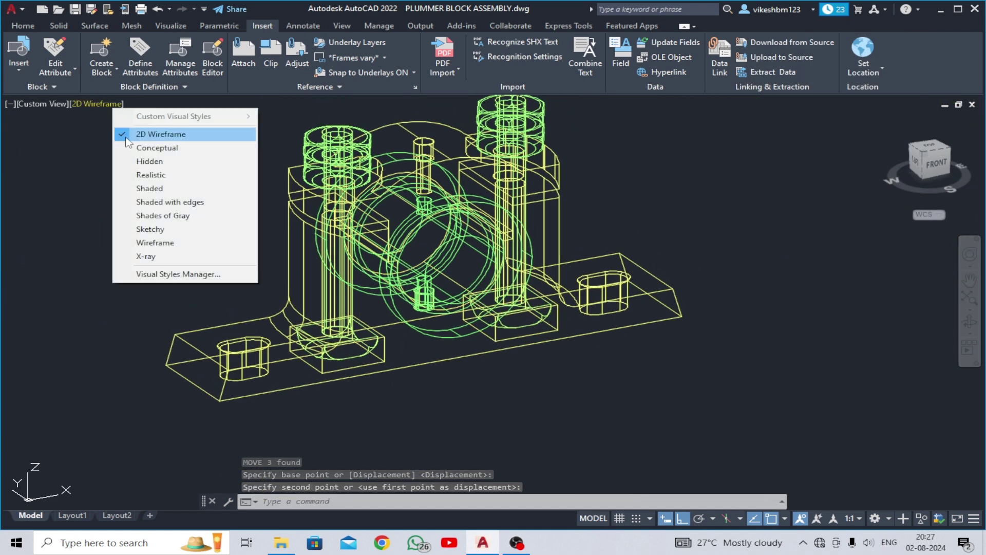
{"action": "left_click", "coordinate": [149, 202]}
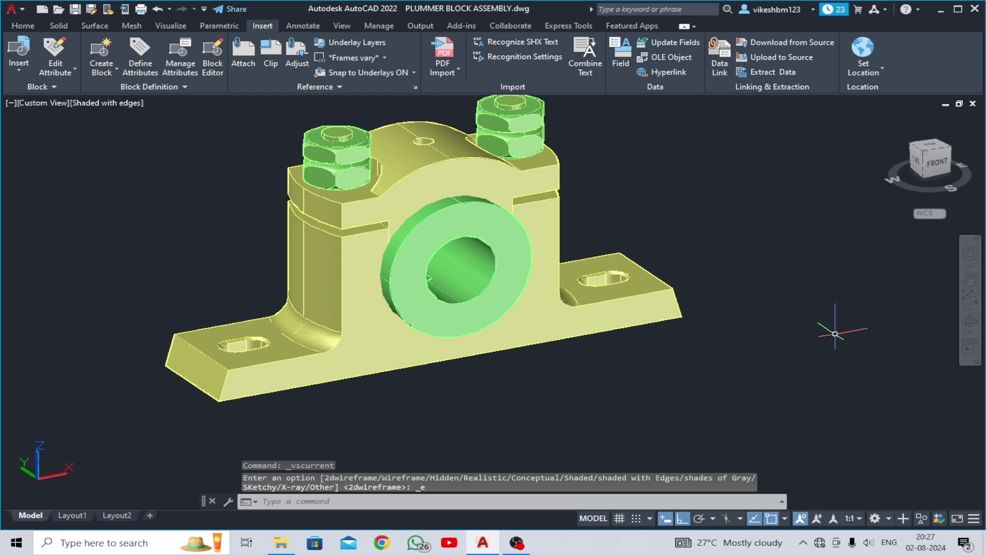
{"action": "middle_click_drag", "start_coordinate": [681, 329], "coordinate": [671, 354]}
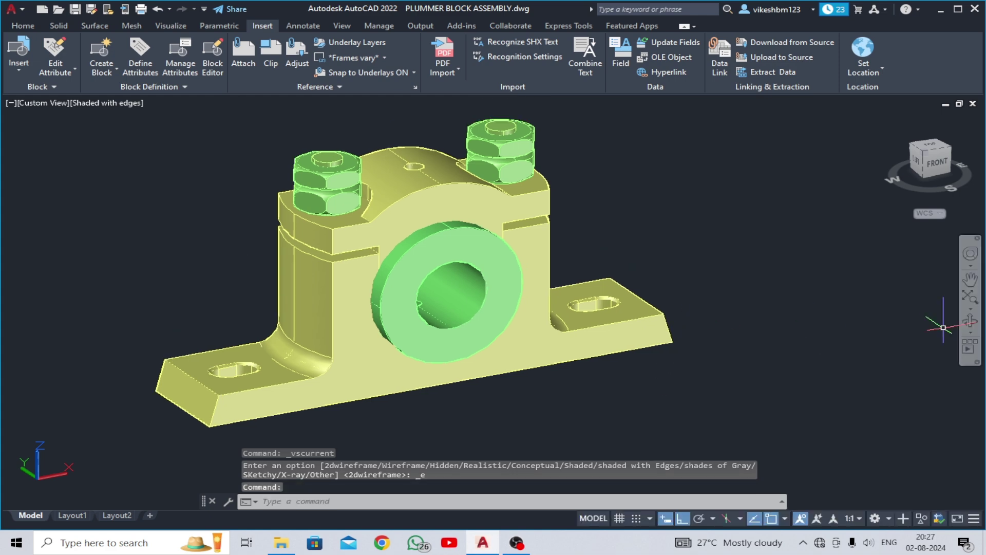
{"action": "left_click", "coordinate": [969, 326]}
{"action": "mouse_move", "coordinate": [804, 348]}
{"action": "left_mouse_down"}
{"action": "mouse_move", "coordinate": [755, 214]}
{"action": "mouse_move", "coordinate": [656, 355]}
{"action": "mouse_move", "coordinate": [734, 356]}
{"action": "mouse_move", "coordinate": [772, 372]}
{"action": "left_mouse_up"}
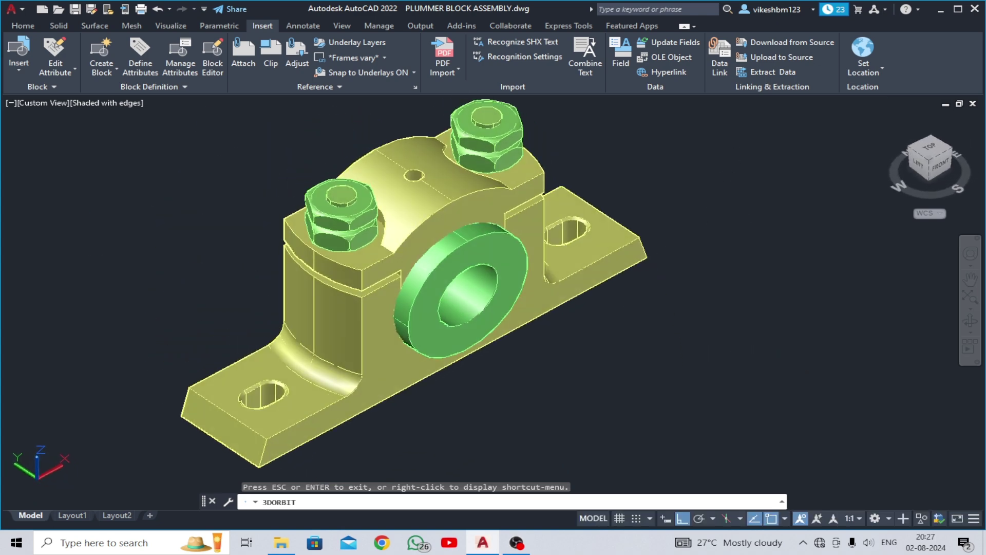